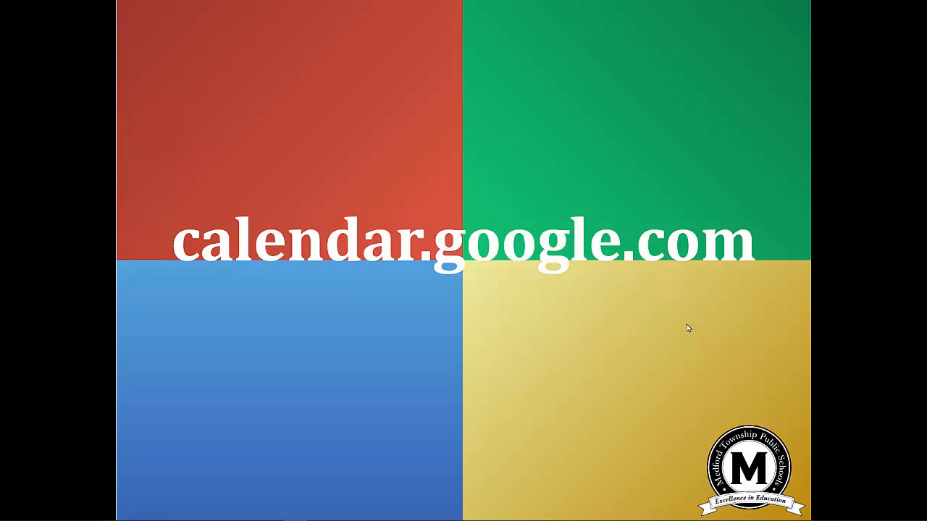
click(687, 328)
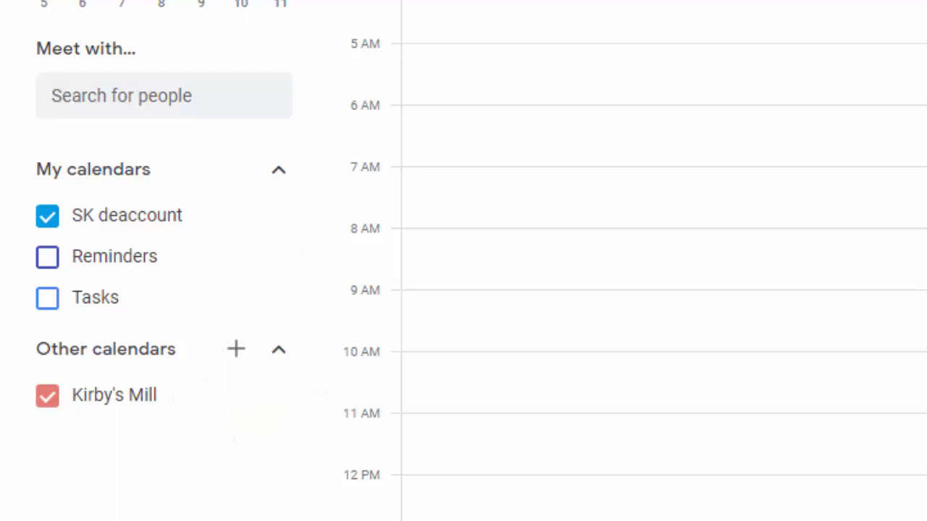
Show the Reminders and Tasks calendars and hide both again
click(51, 269)
click(53, 307)
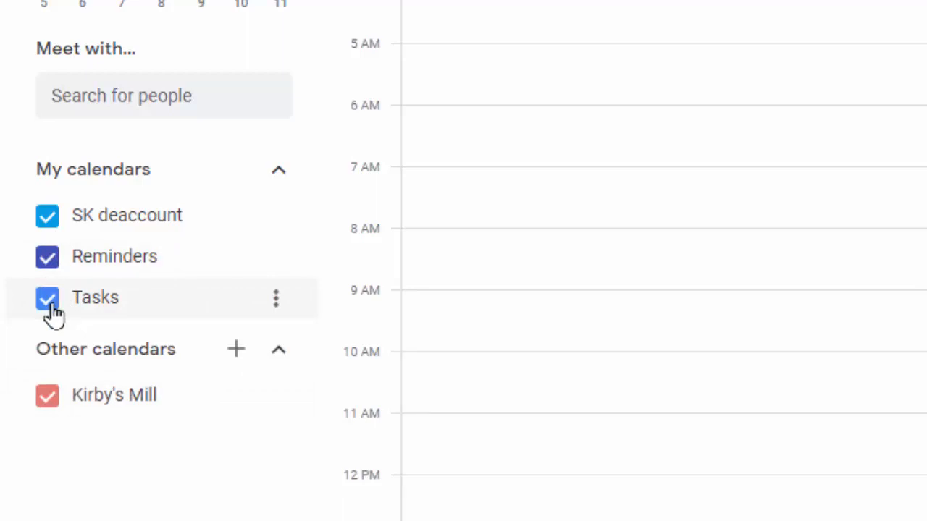
click(52, 310)
click(57, 266)
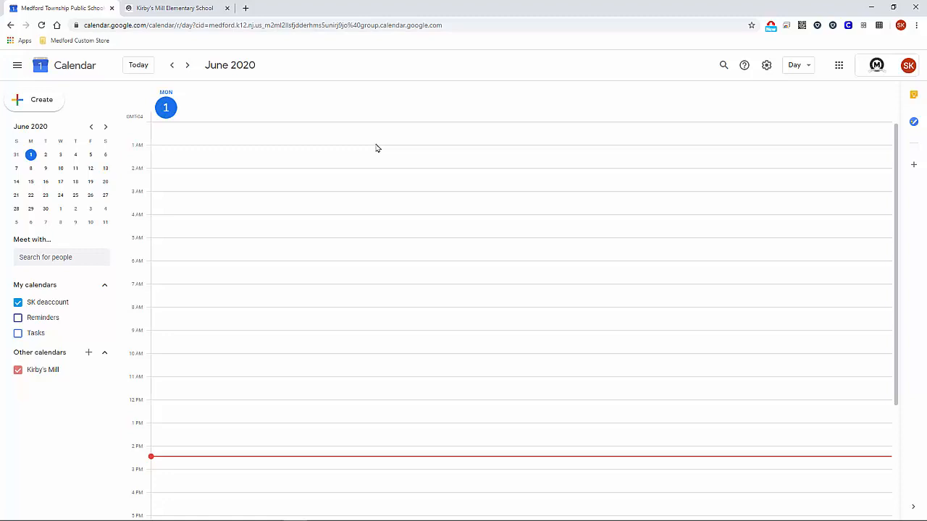
Switch the calendar from the day view to the week view
click(806, 66)
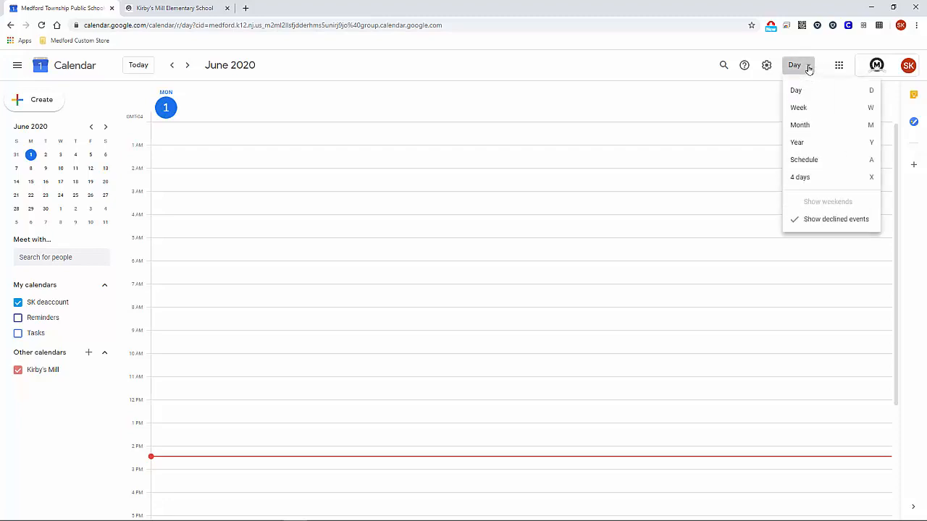
click(817, 108)
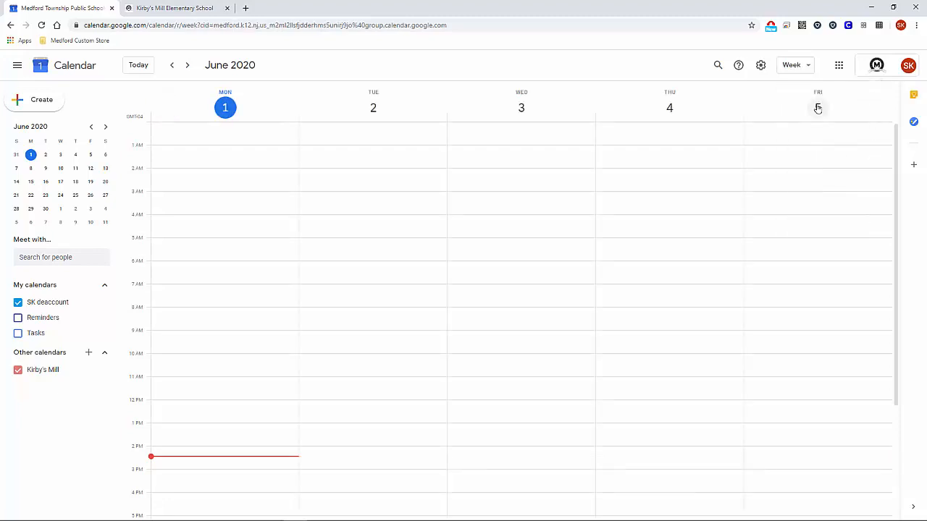
Show weekends in the week view and hide them again
click(801, 69)
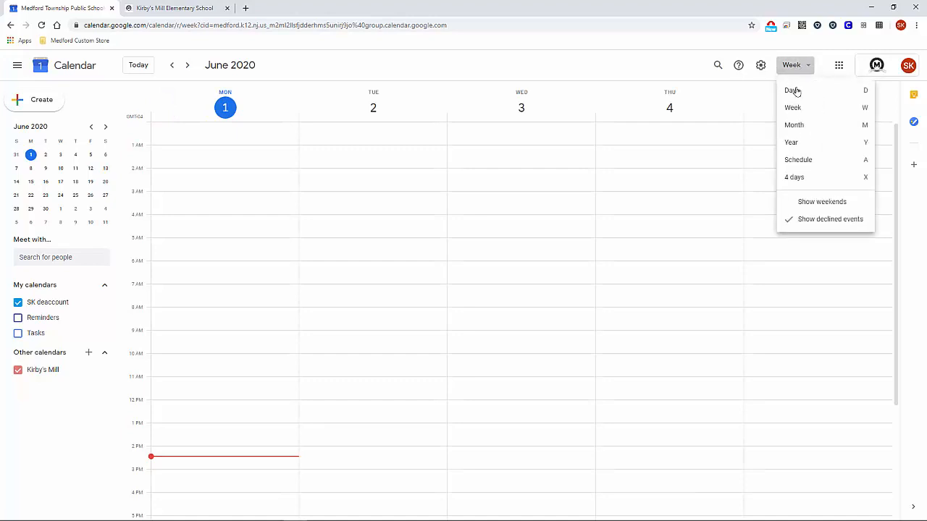
click(842, 207)
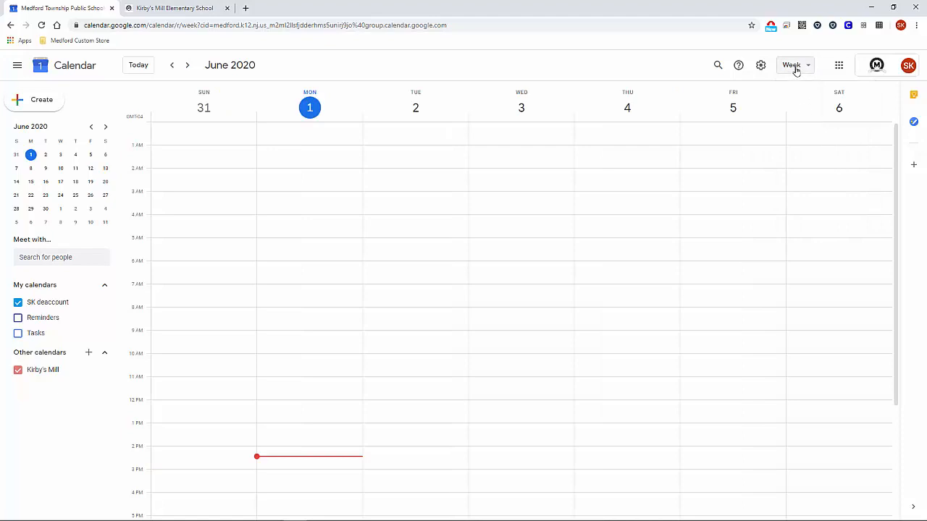
click(794, 66)
click(825, 204)
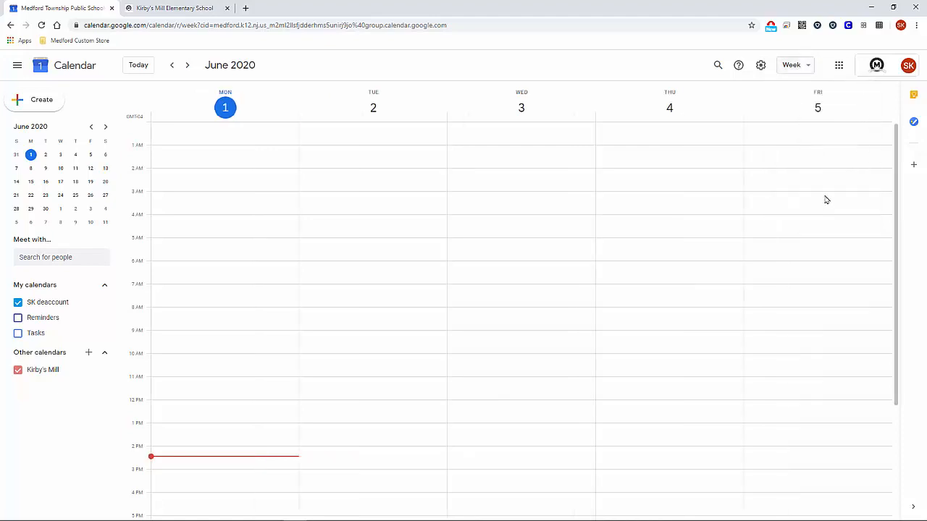
Preview the month and year views of the calendar and return to the week view
click(805, 66)
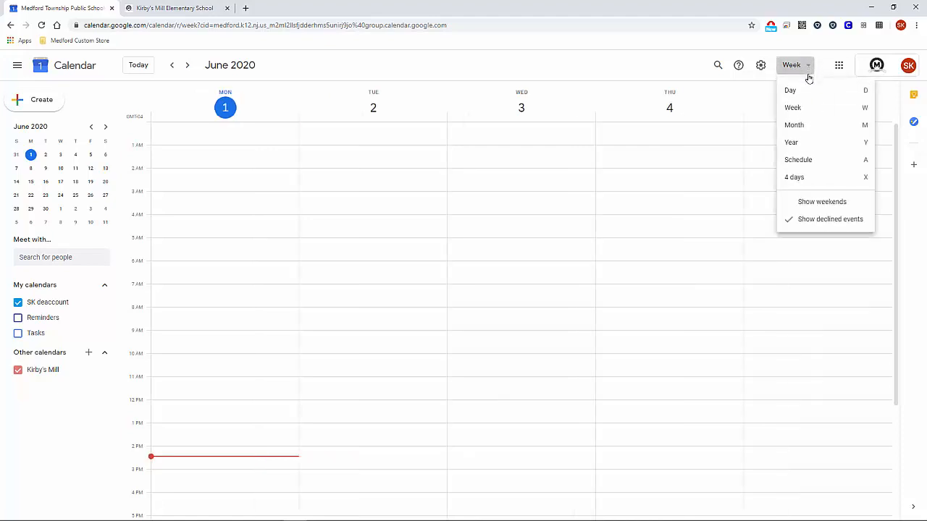
click(813, 130)
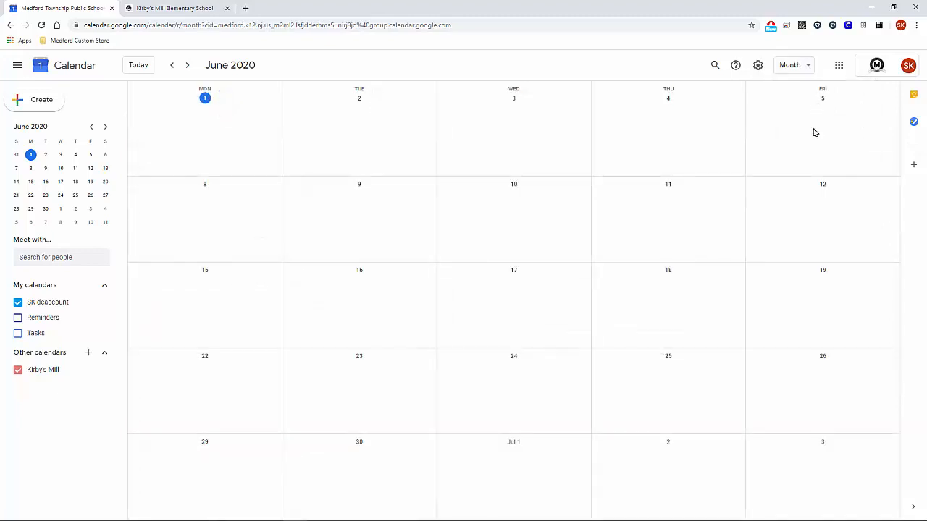
click(798, 65)
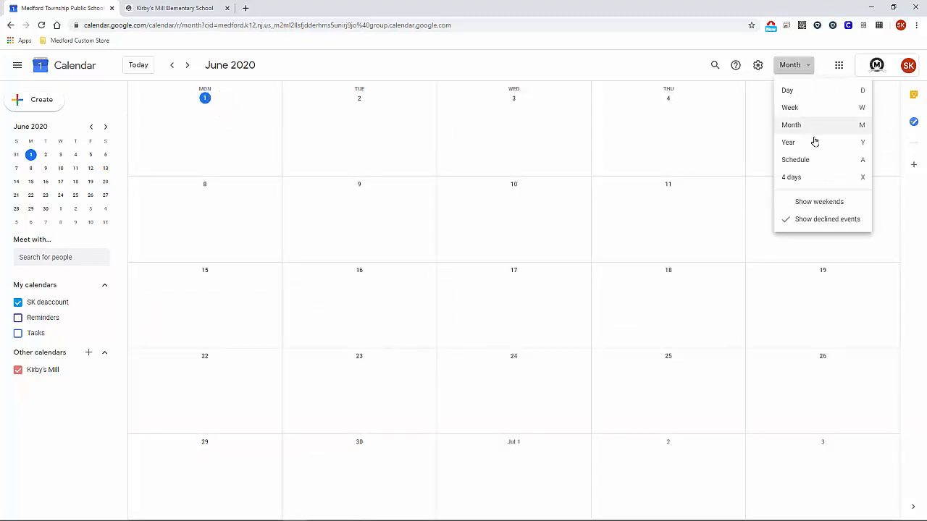
click(814, 144)
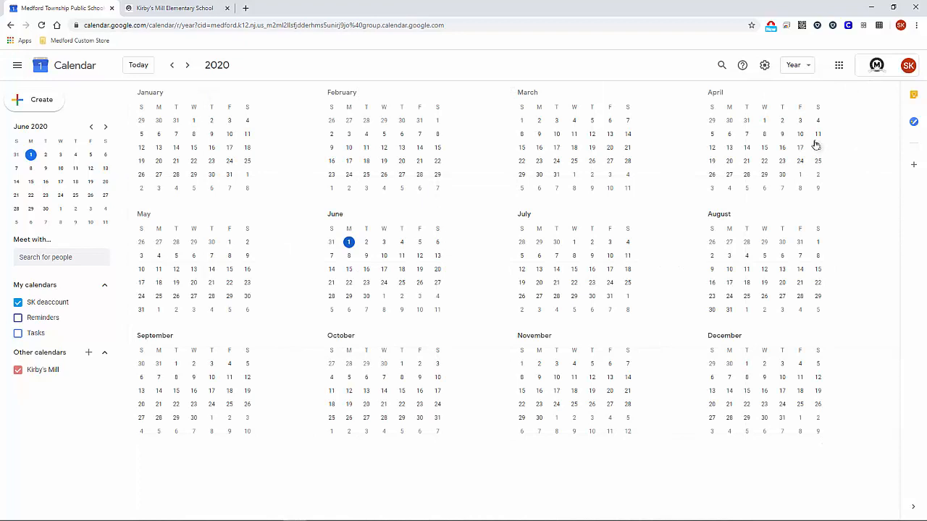
click(798, 67)
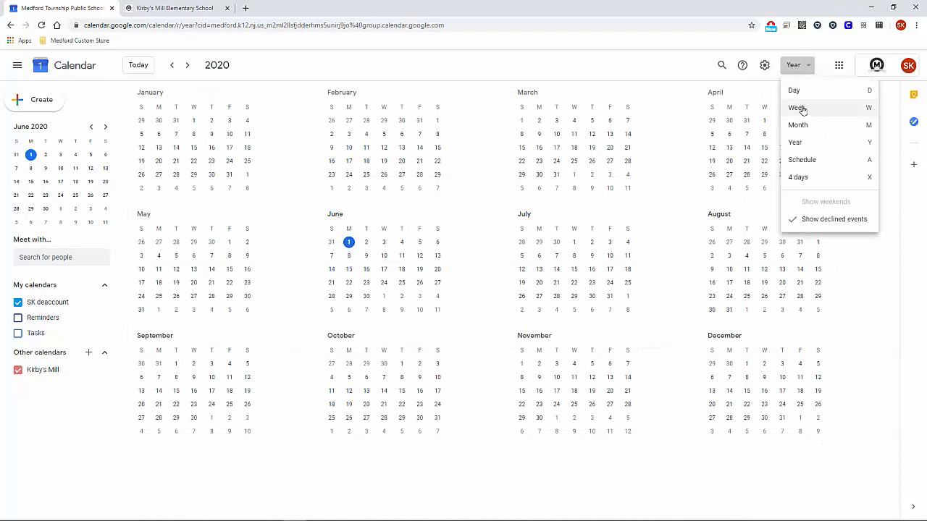
click(802, 109)
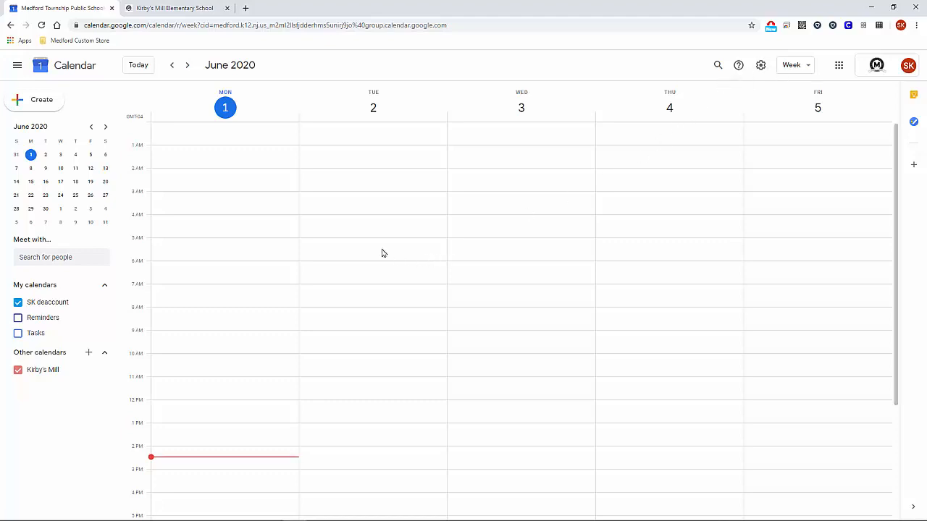
Start a new event at 4 AM on Monday, June 1 and title it "June 1st Appointment"
click(210, 225)
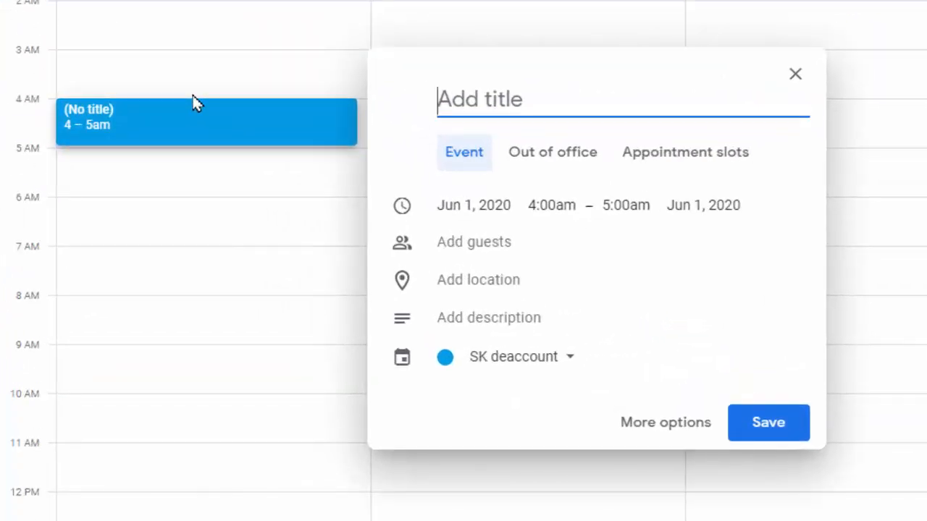
text(Jun)
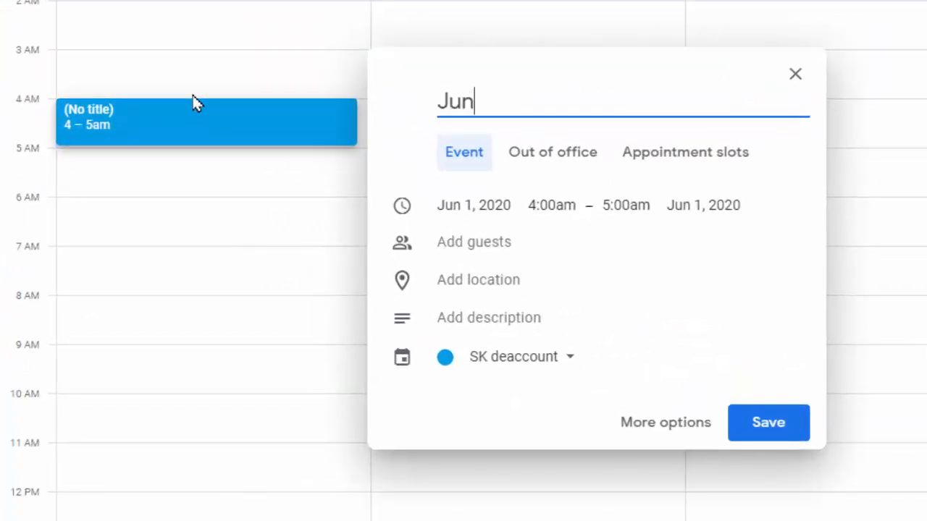
text(e 1st Appointment)
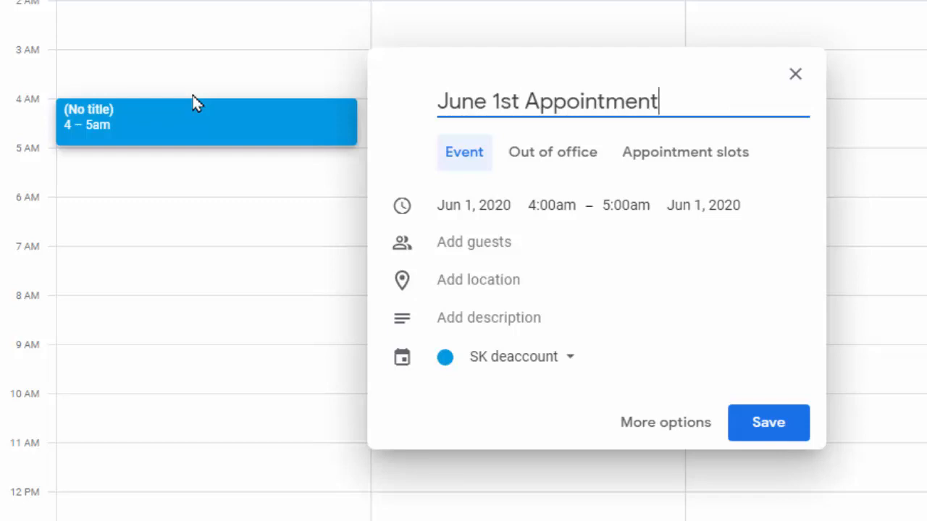
Set the June 1st Appointment's time to 8:30am – 10:30am and assign it to the Kirby's Mill calendar
click(554, 202)
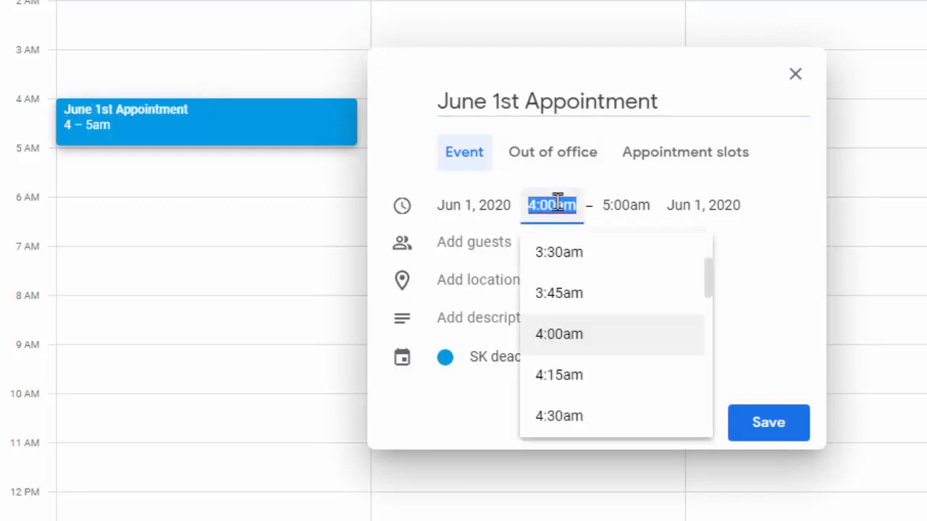
scroll(598, 320, down, 8)
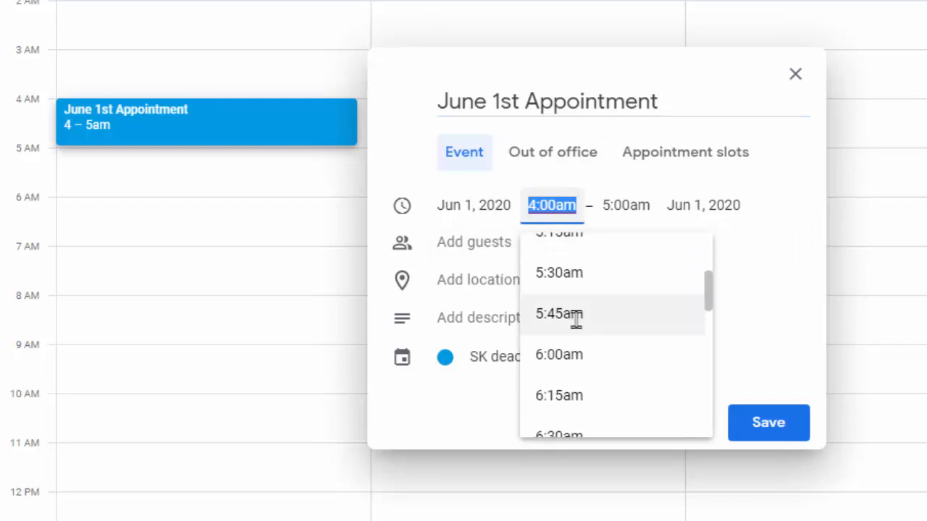
scroll(576, 325, down, 2)
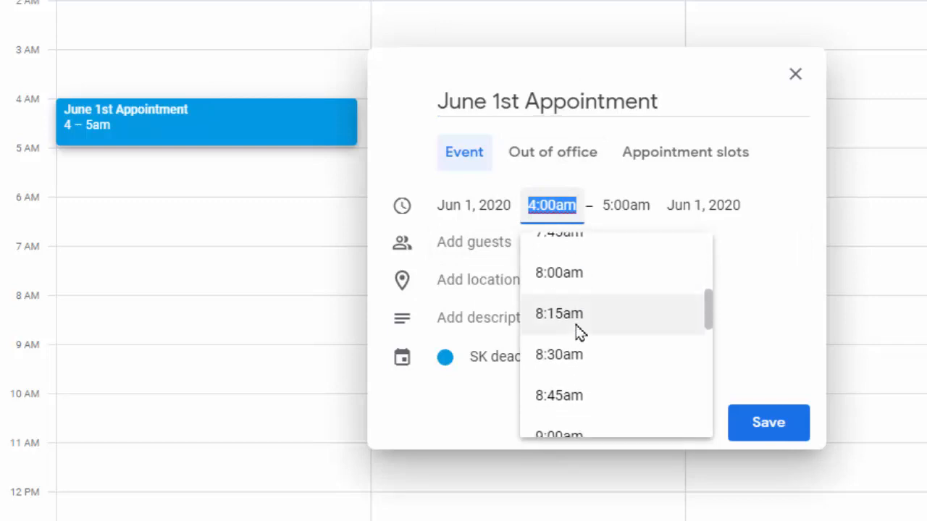
click(567, 350)
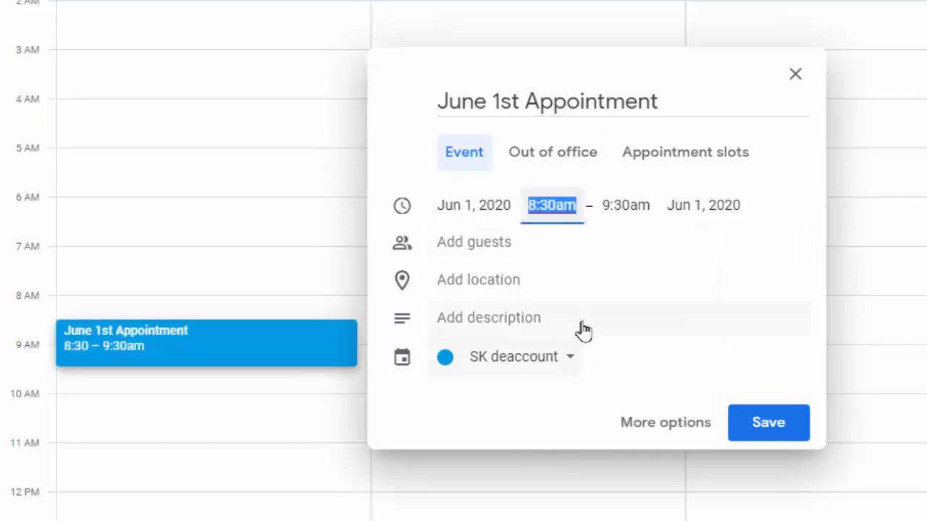
click(641, 208)
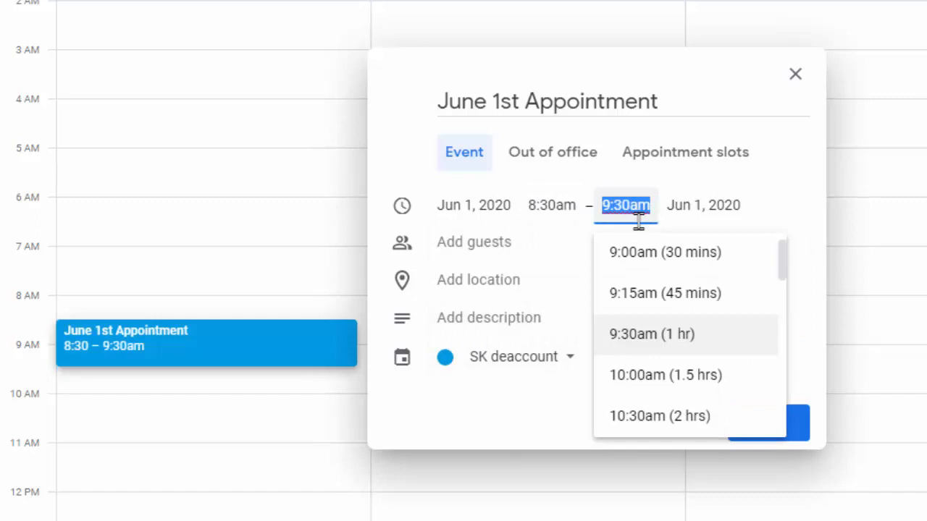
click(659, 416)
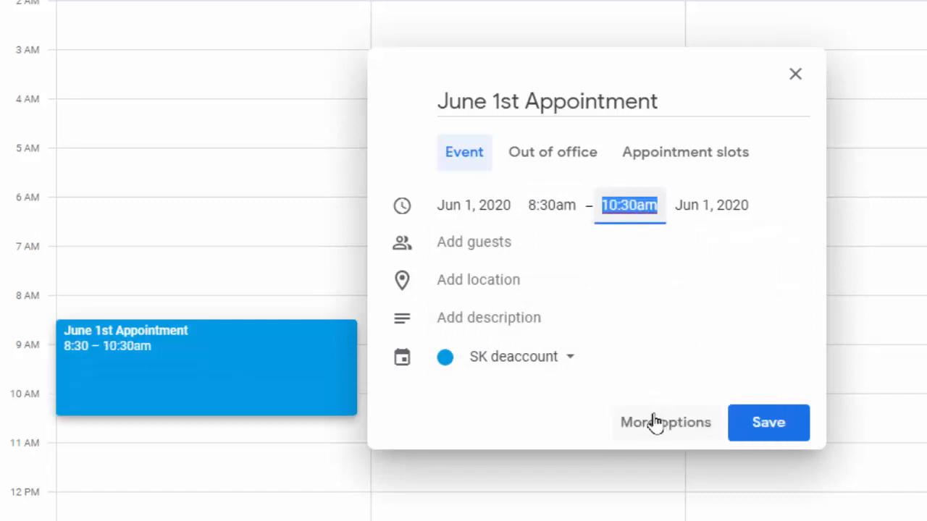
click(514, 368)
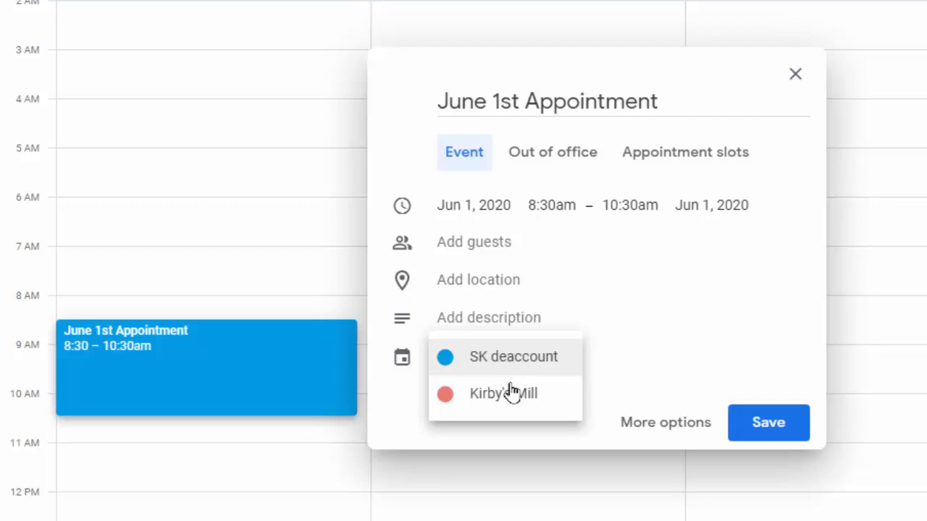
click(510, 405)
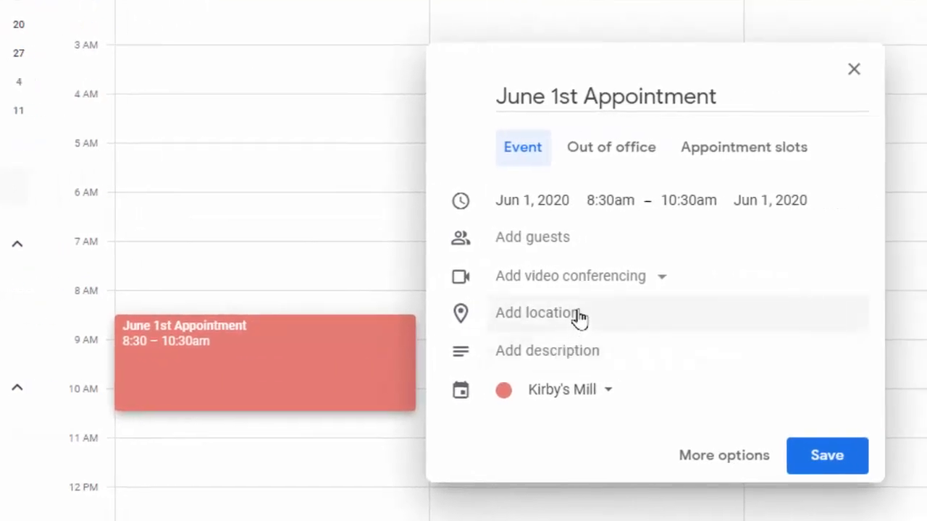
Add the suggested Medford street address as the June 1st Appointment's location and save the event
click(570, 315)
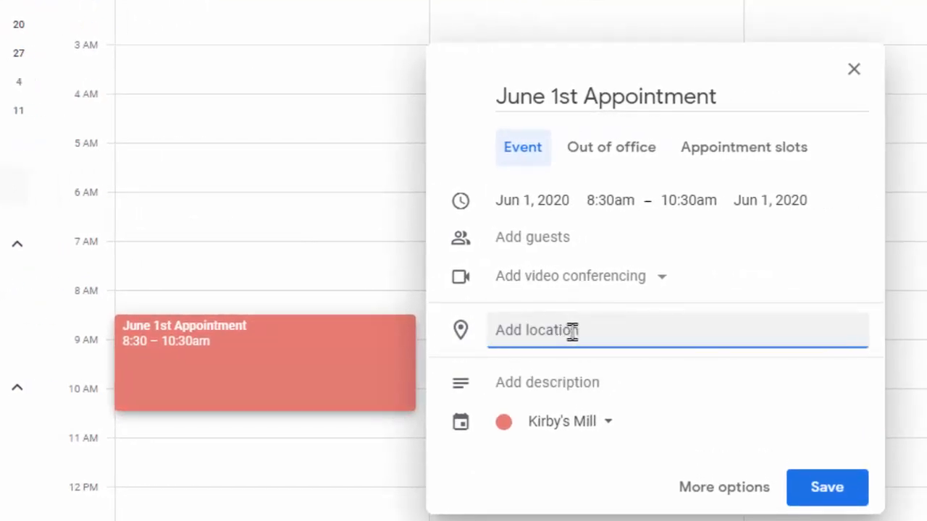
text(151 Hartford)
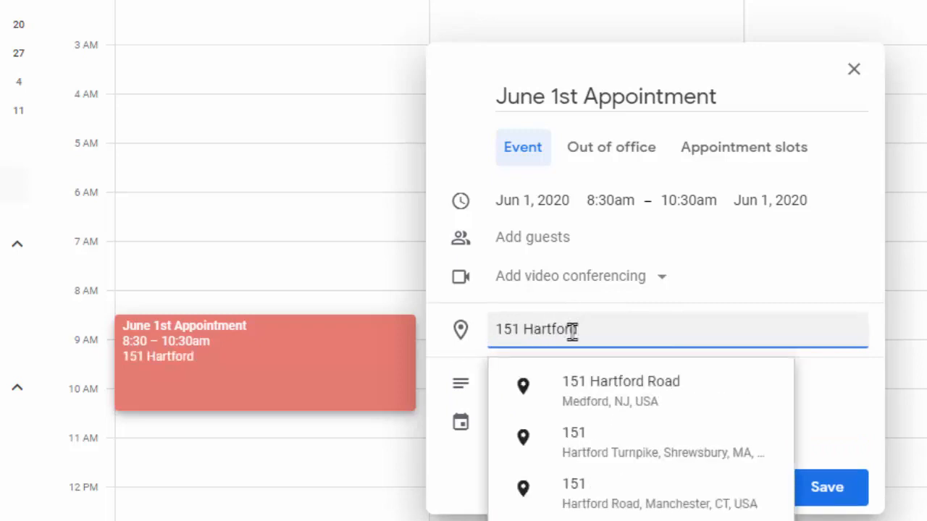
click(606, 389)
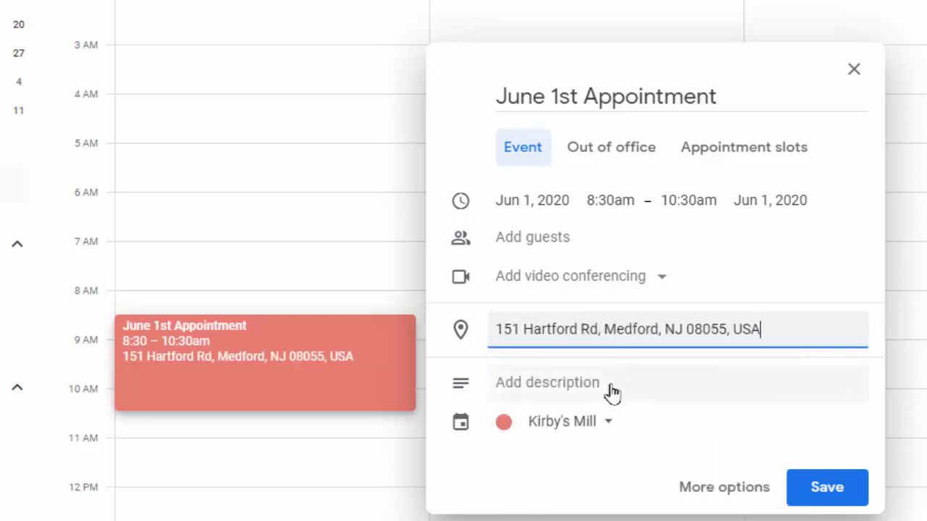
click(840, 490)
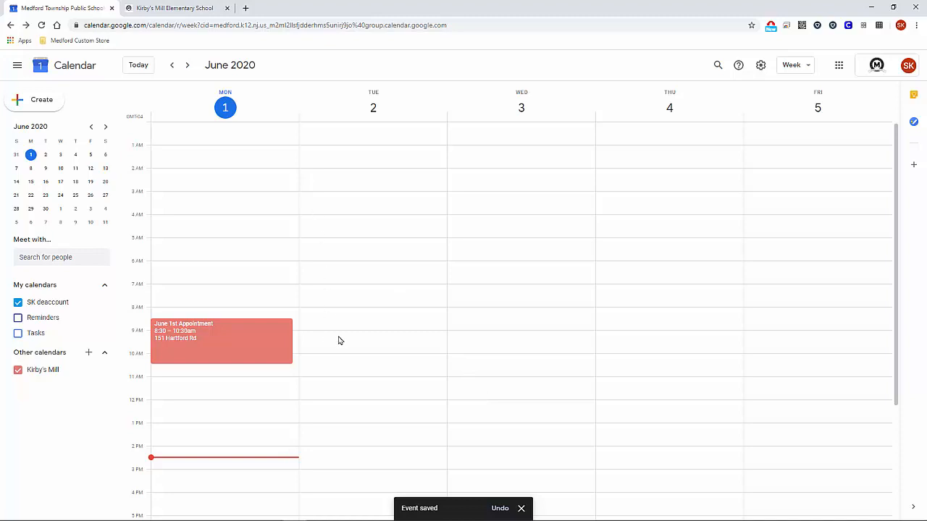
Create an 11am – 3pm event on Tuesday, June 2 titled "June 2nd Appointment" in the Kirby's Mill calendar
scroll(333, 346, down, 3)
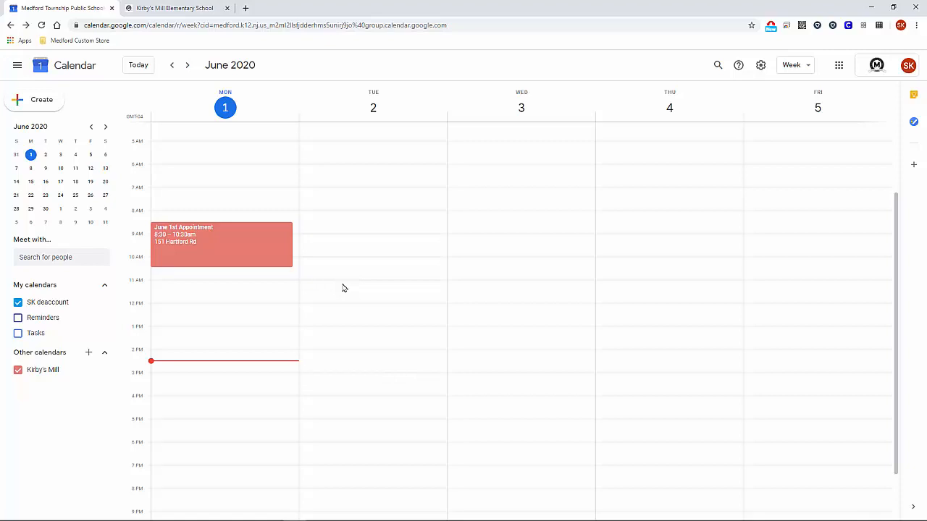
drag(344, 288, 358, 371)
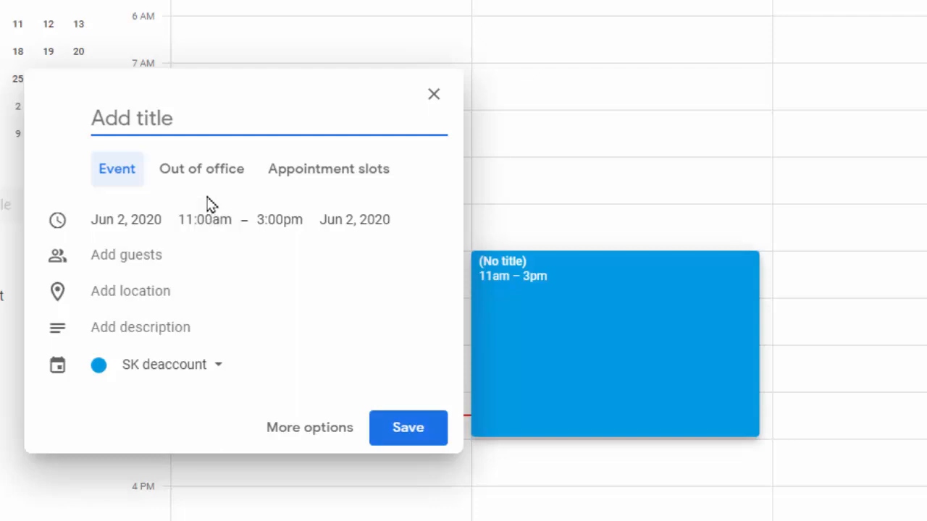
text(Ju)
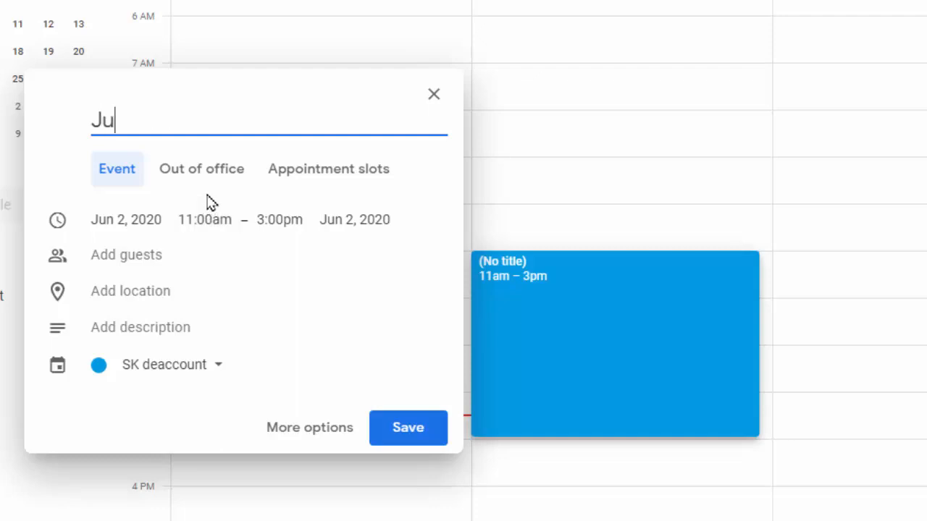
text(ne 2nd Appointment)
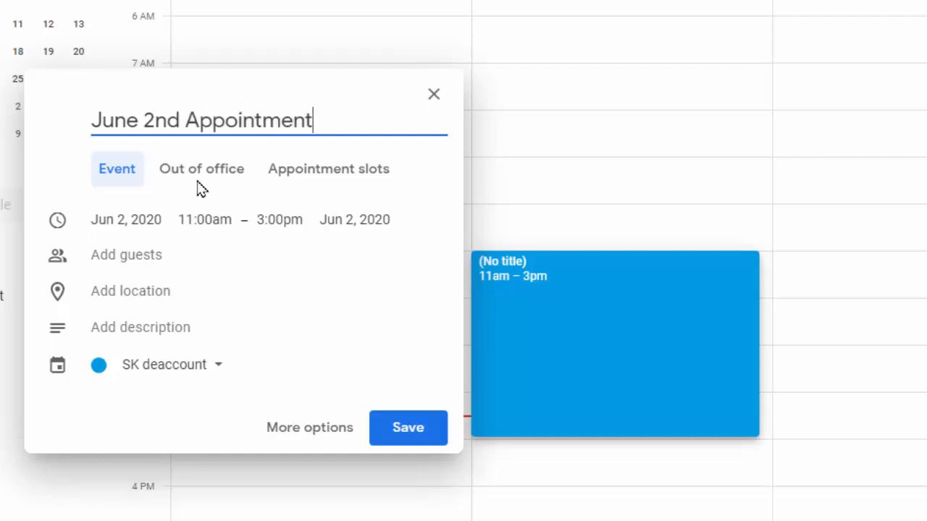
click(198, 369)
click(181, 405)
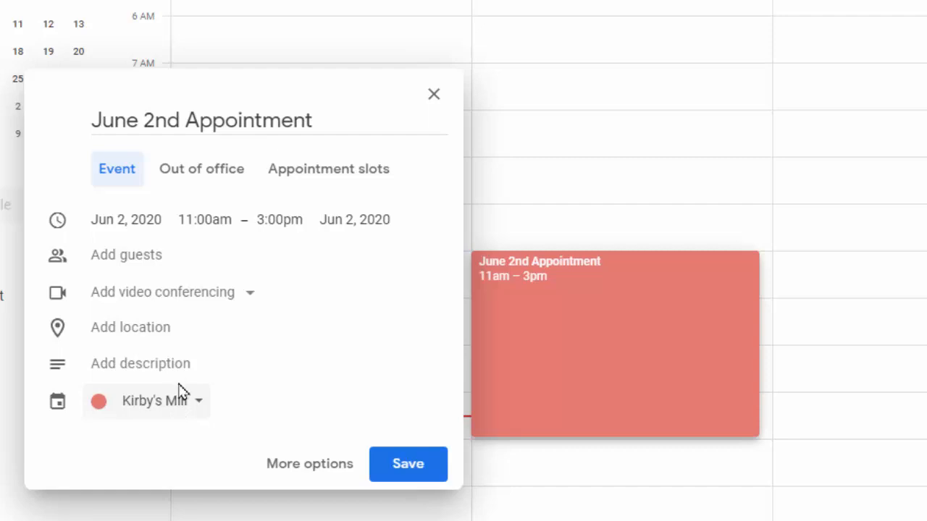
Set the June 2nd Appointment's location to the suggested ShopRite of Hainesport and save the event
click(170, 337)
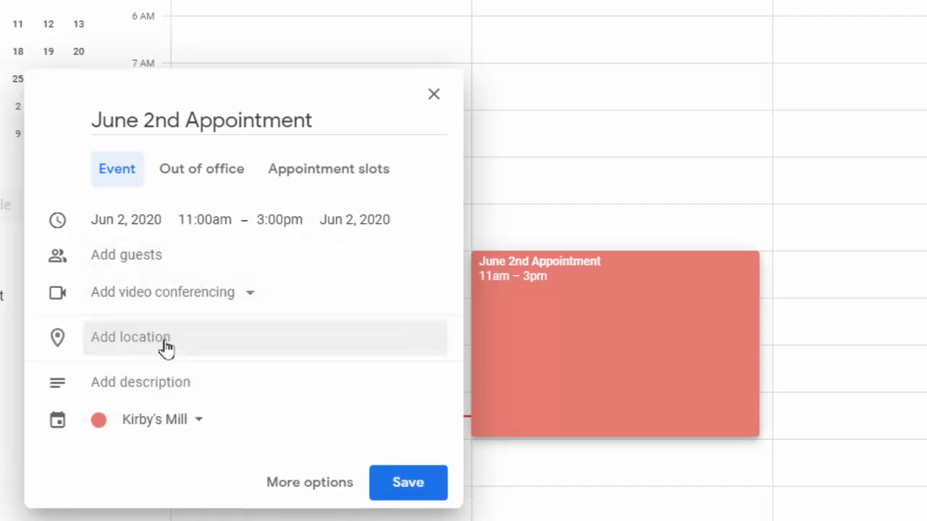
text(Shop R)
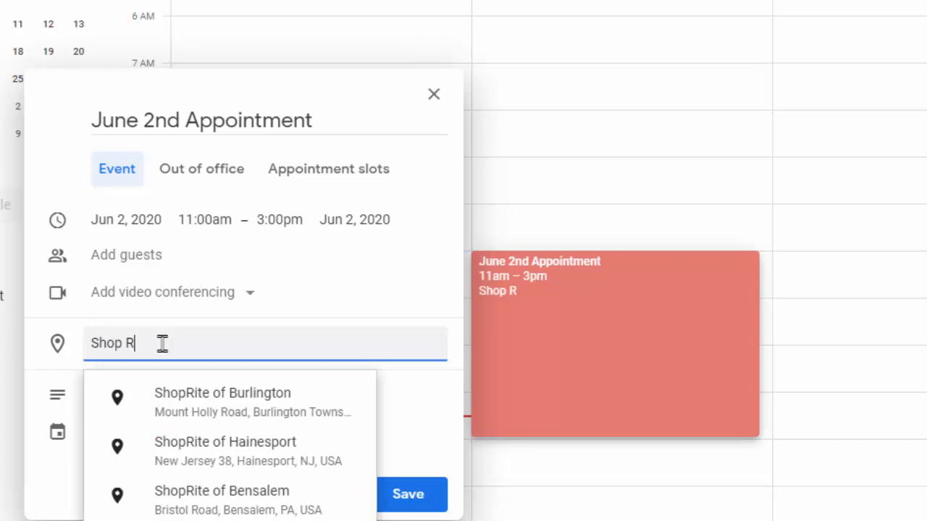
click(229, 451)
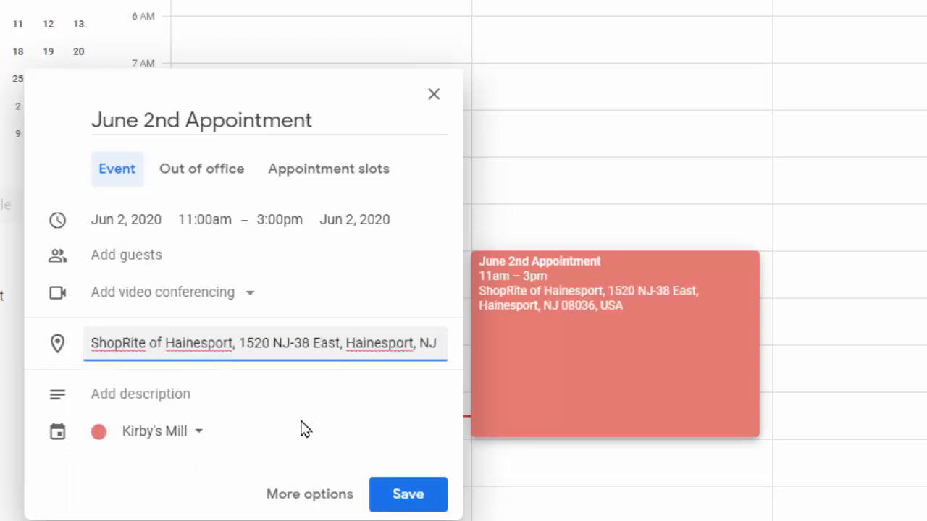
click(418, 499)
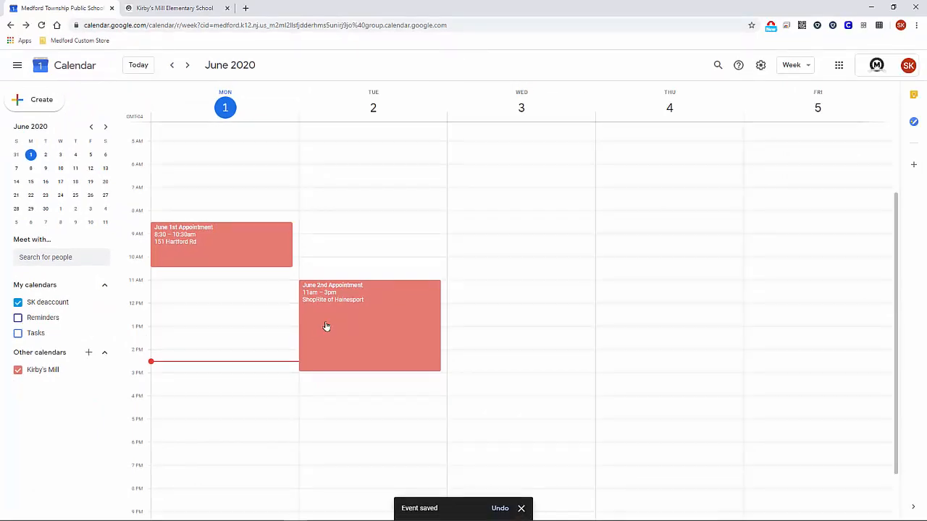
Open the June 2nd Appointment's full editing page to review its event options, and save it without changes
click(385, 308)
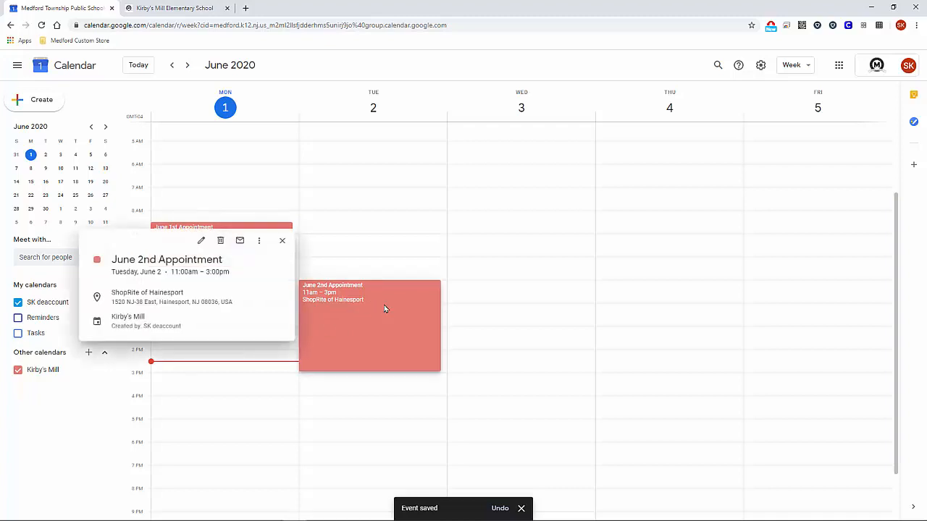
click(200, 245)
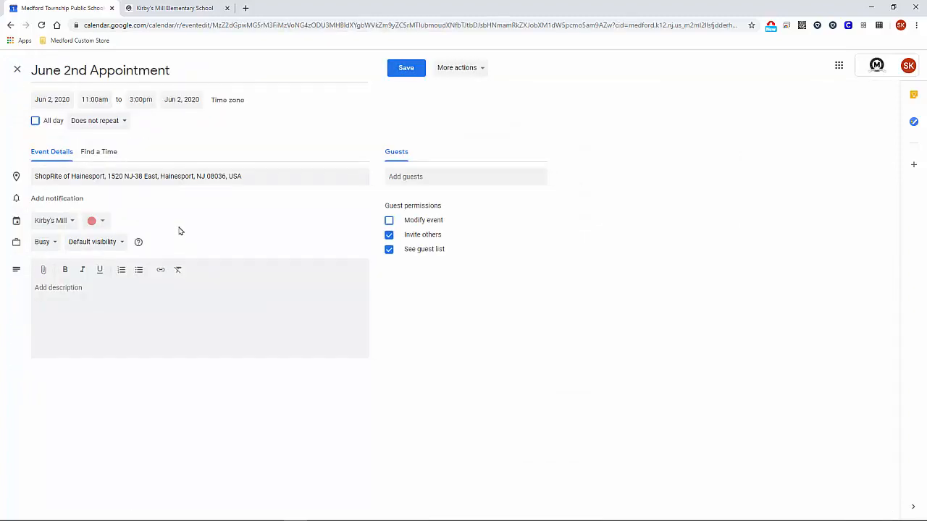
click(408, 72)
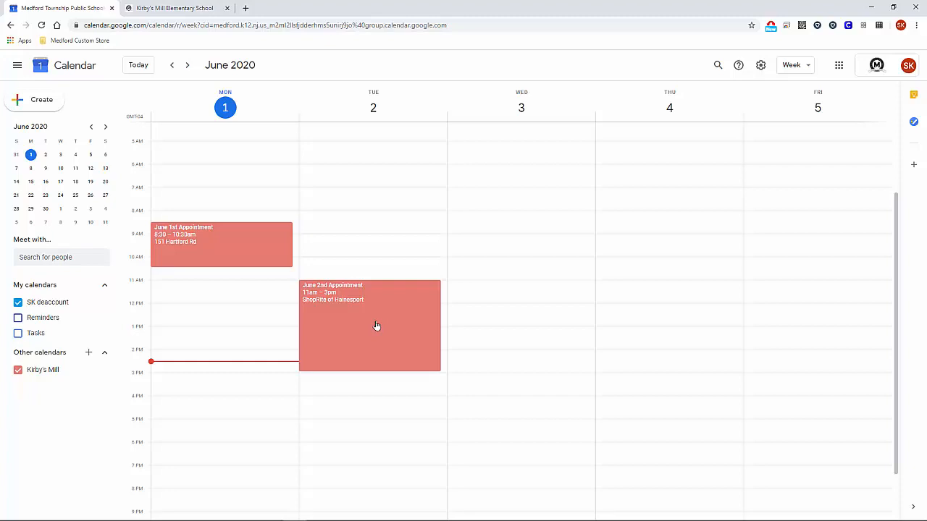
Move the June 2nd Appointment to 10am – 2pm, try it on Wednesday, June 3, and return it to Tuesday, June 2
drag(377, 325, 376, 297)
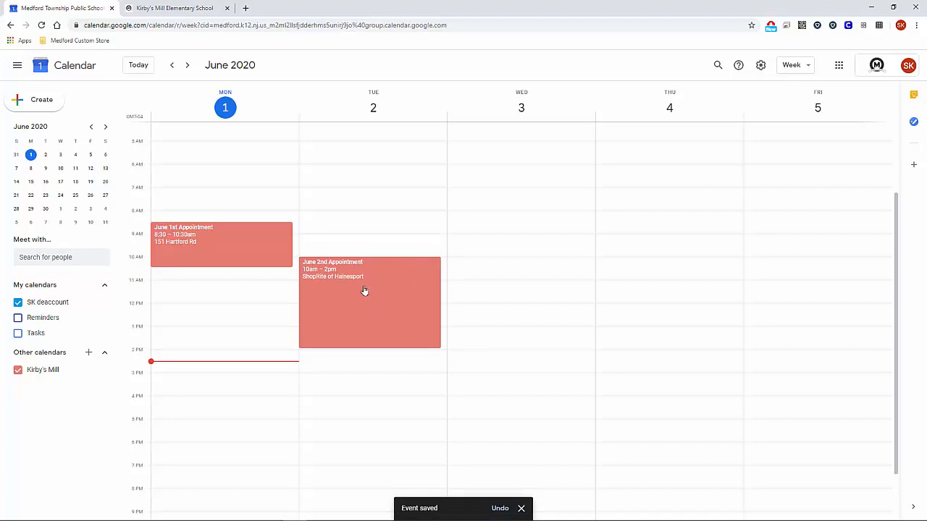
drag(351, 290, 479, 290)
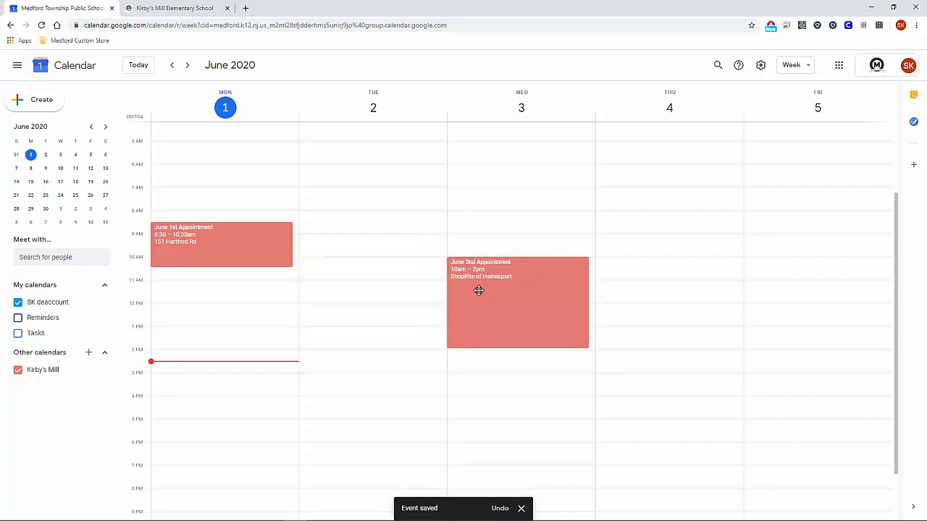
drag(473, 294, 435, 294)
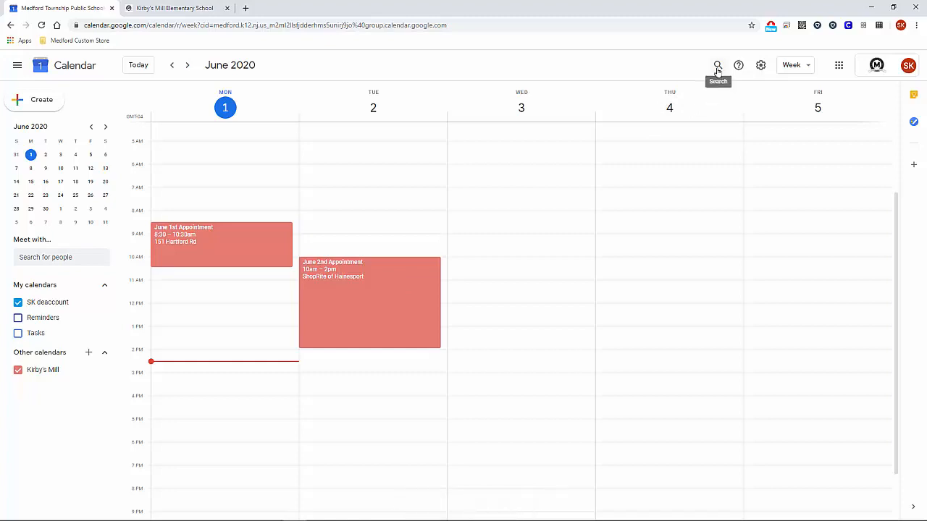
Search the calendar for "June 1" and "June 1st", clear the search and return to the week view
click(718, 68)
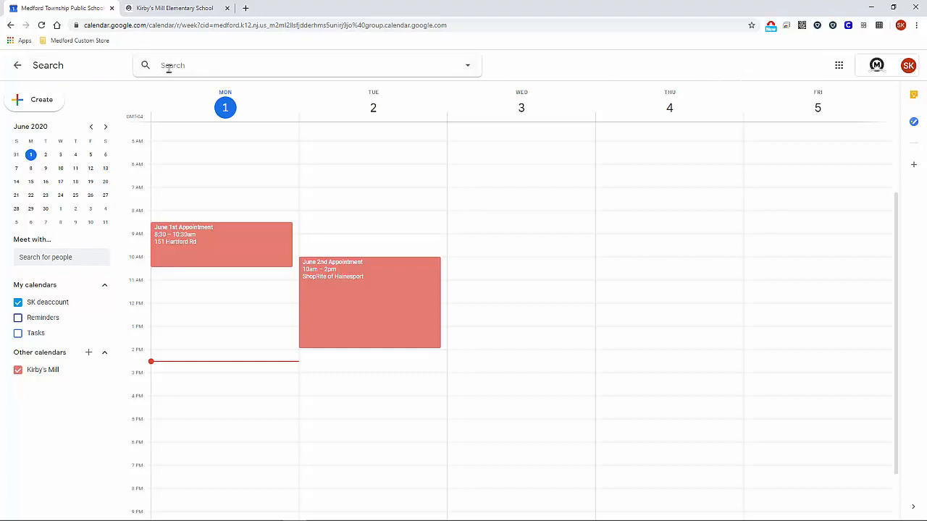
text(June 1)
key(Return)
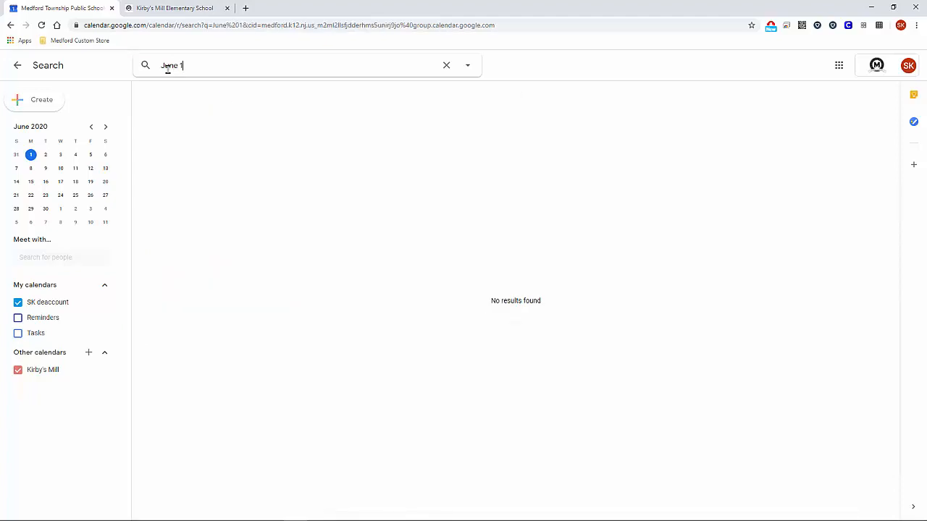
text(st)
key(Return)
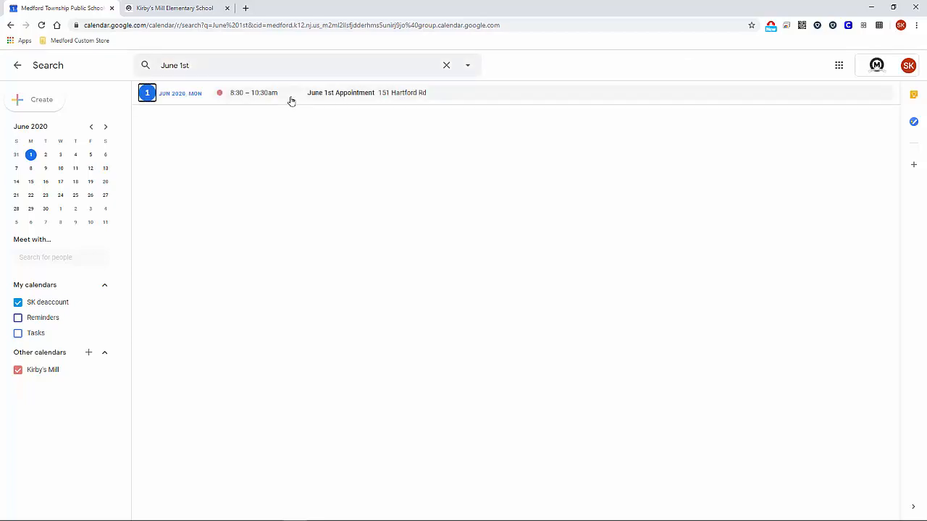
click(444, 67)
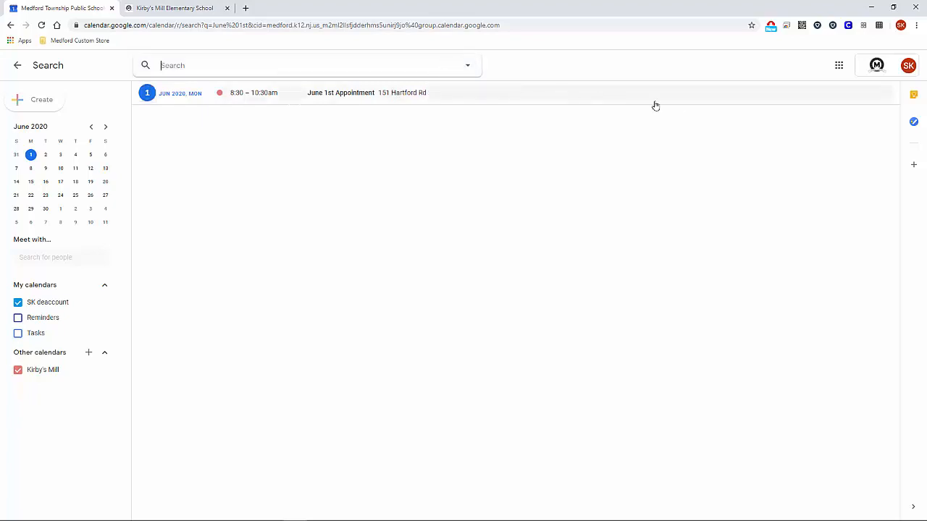
click(18, 68)
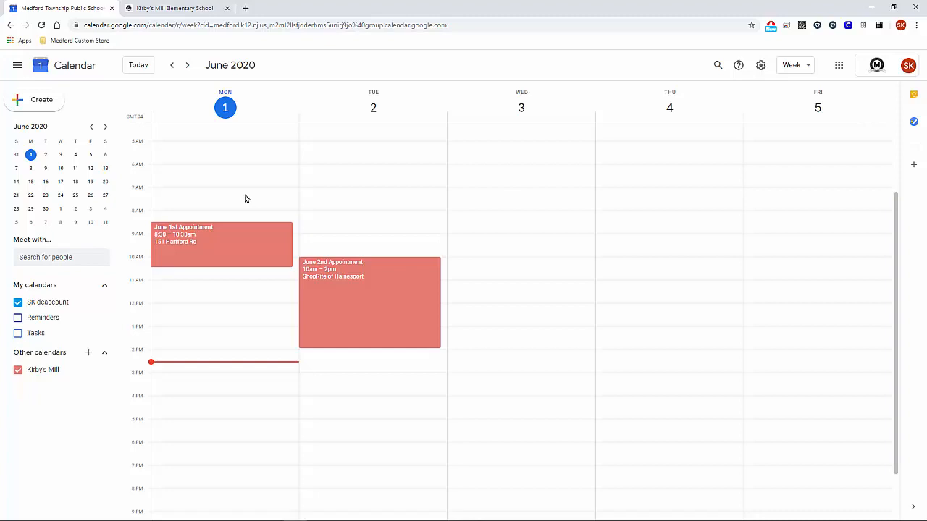
Switch to the Kirby's Mill Elementary School website and reload its home page to check the Upcoming Events section
click(189, 6)
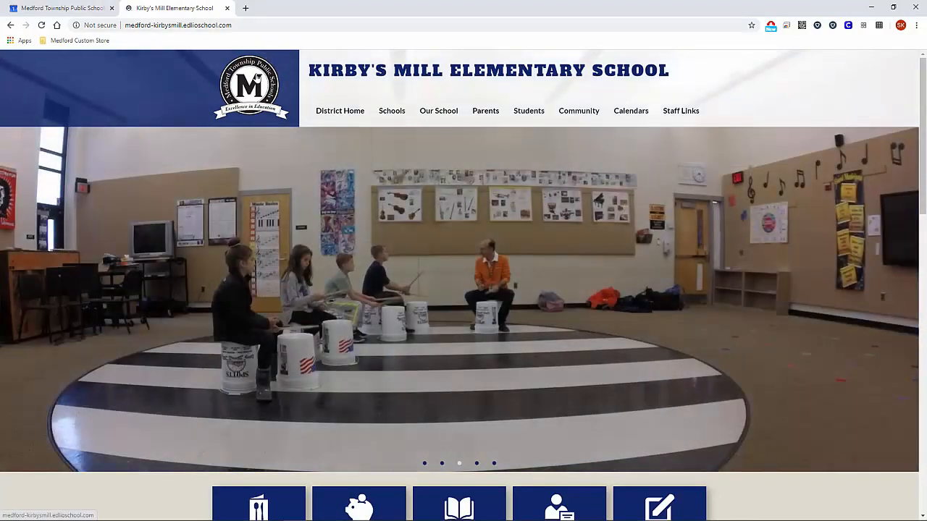
click(257, 78)
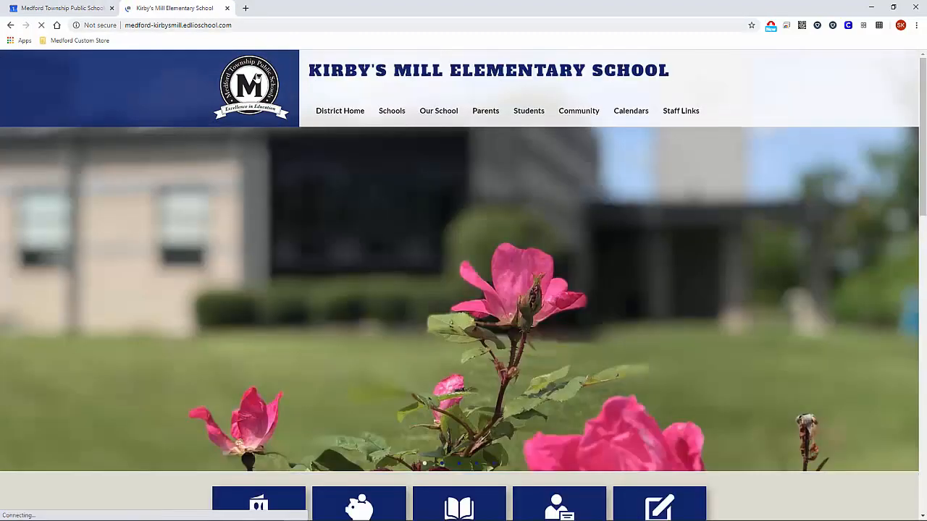
scroll(260, 150, down, 3)
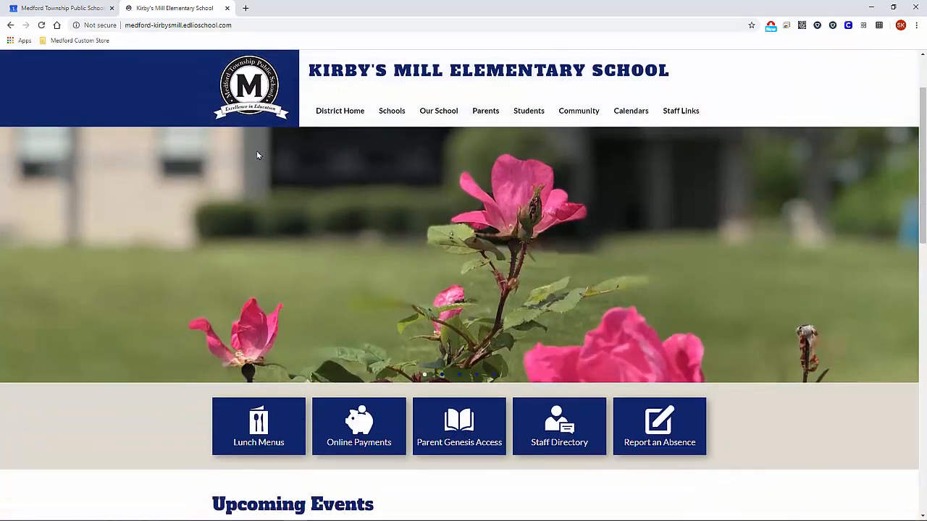
scroll(255, 154, down, 3)
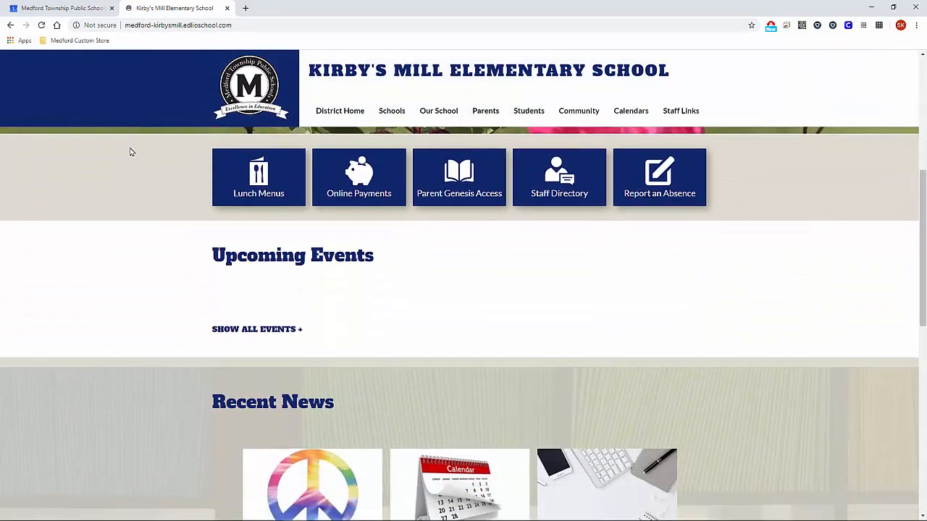
scroll(115, 75, down, 1)
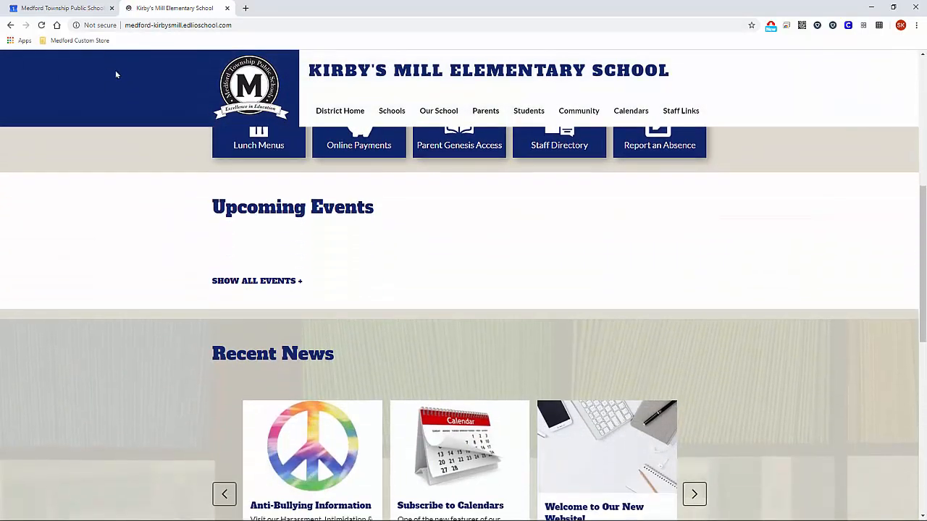
click(42, 26)
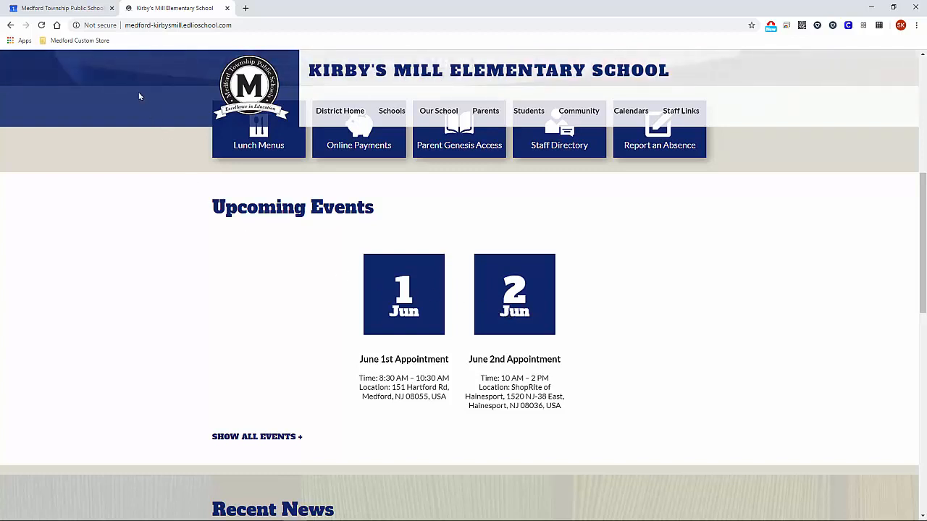
Switch back to Google Calendar and delete the June 1st Appointment on Monday, June 1
click(66, 8)
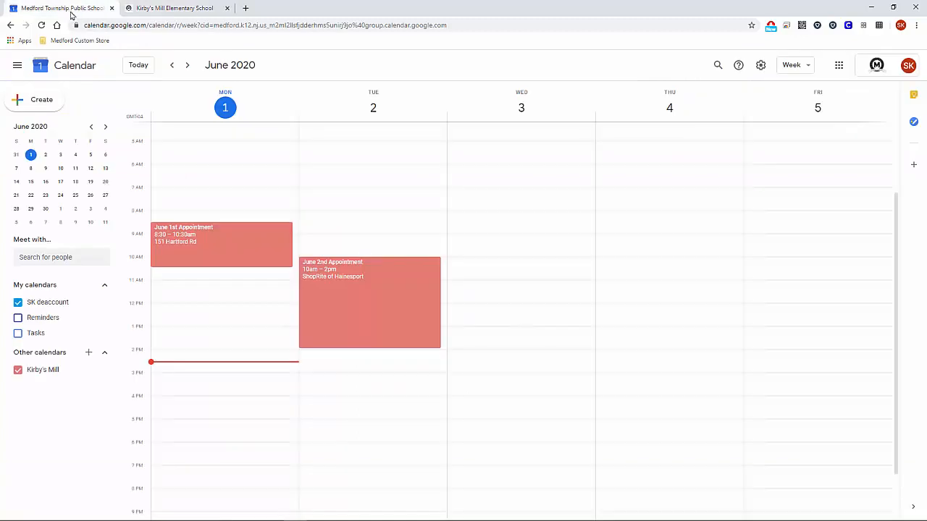
click(240, 253)
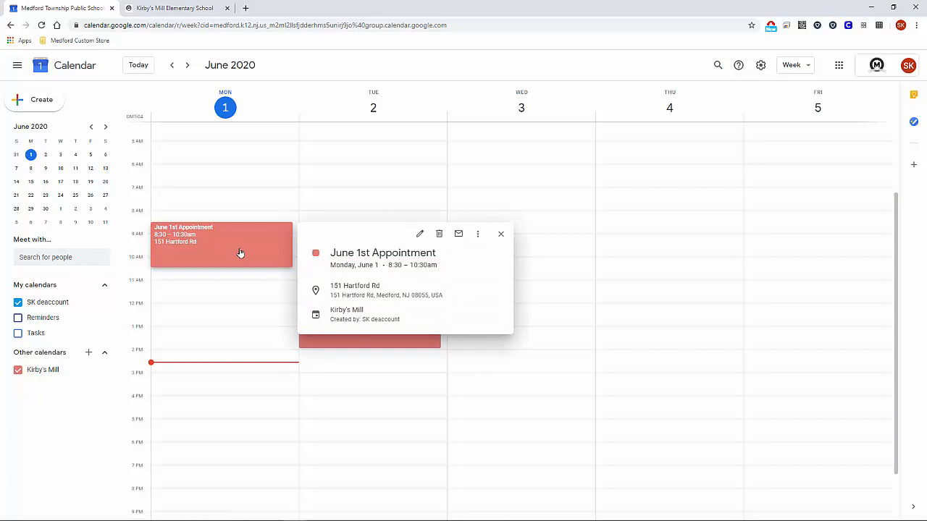
click(440, 234)
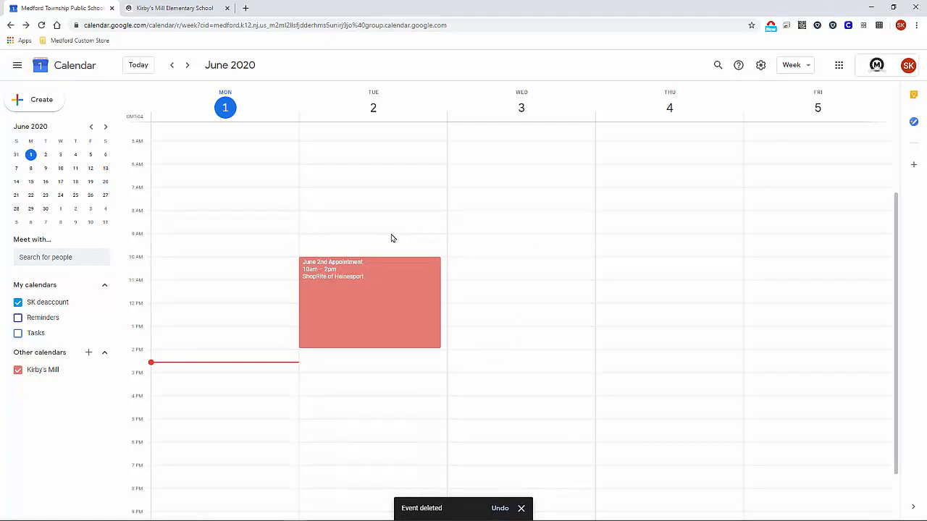
Switch to the school website and reload its home page until Upcoming Events reflects the deletion of the June 1st Appointment
click(186, 15)
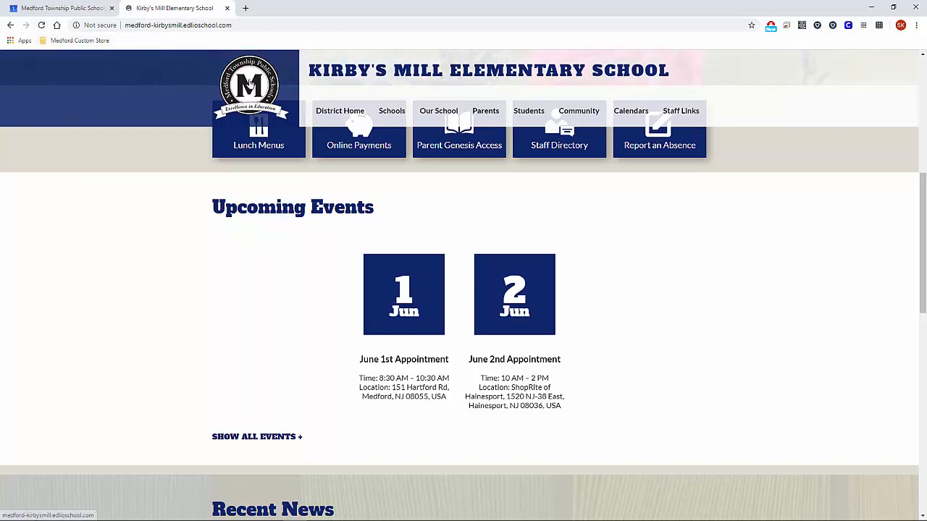
click(248, 85)
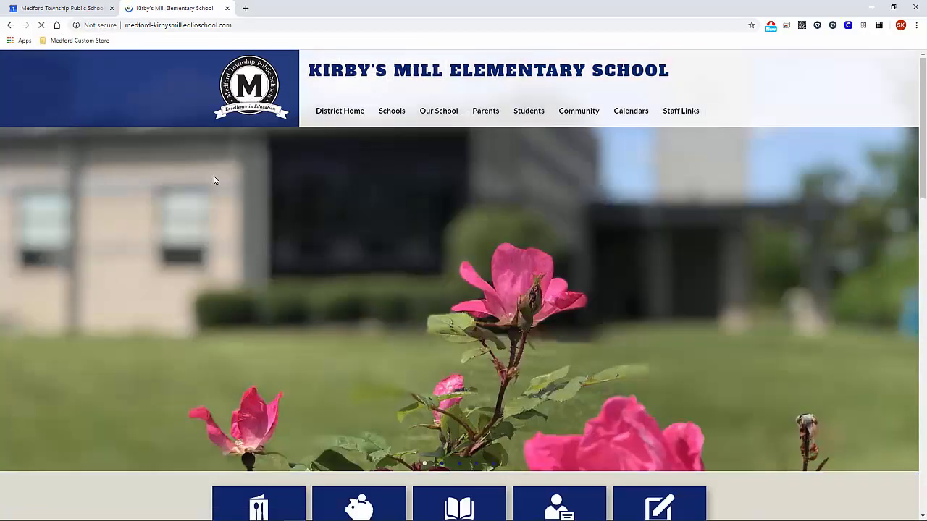
scroll(217, 182, down, 3)
scroll(217, 182, down, 2)
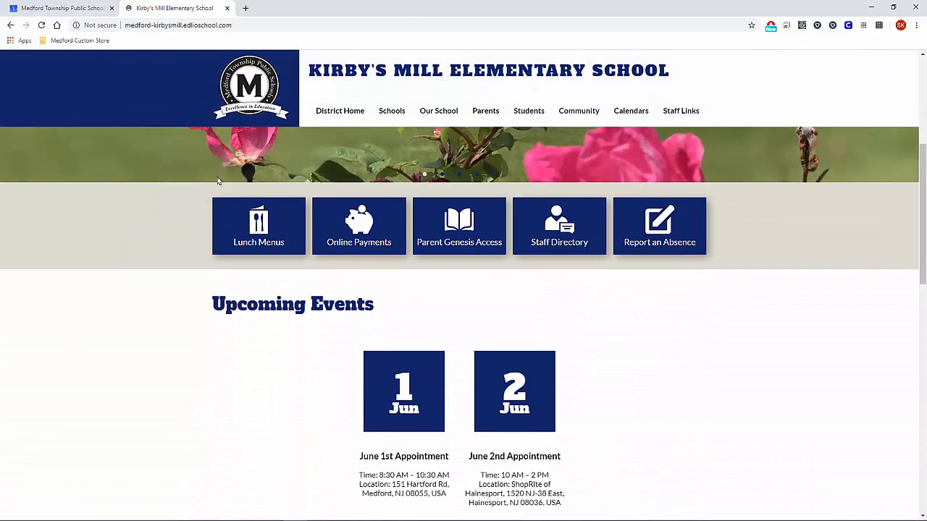
scroll(214, 167, down, 1)
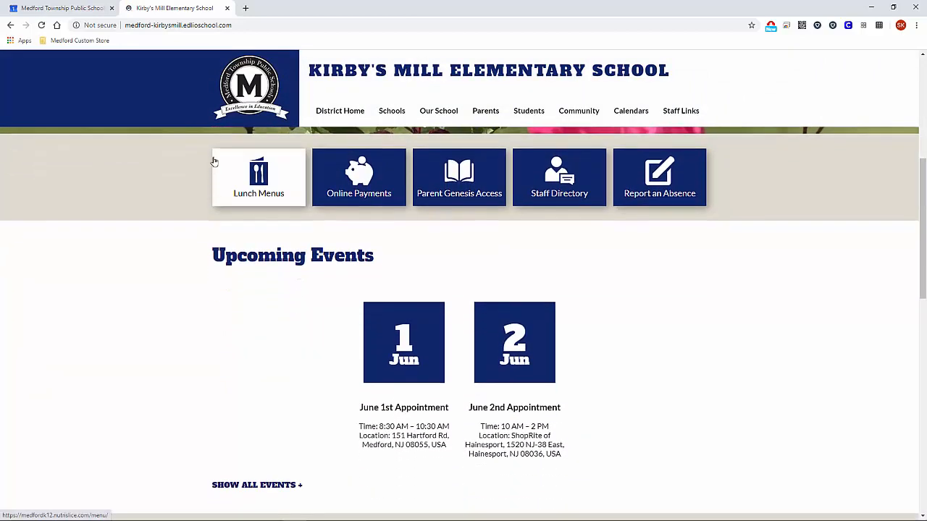
click(246, 101)
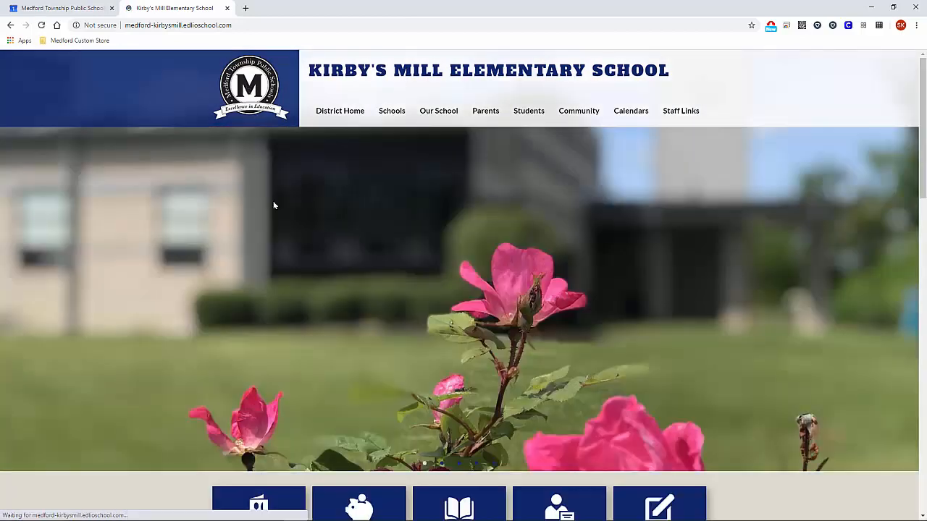
scroll(273, 203, down, 5)
scroll(273, 206, down, 1)
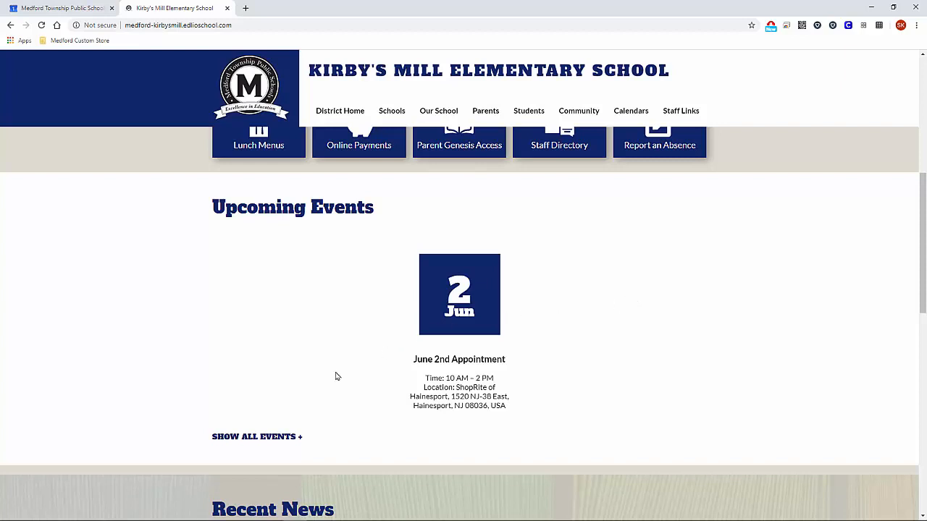
Show all events from the Upcoming Events section and open the Kirby's Mill School Calendar page
click(274, 438)
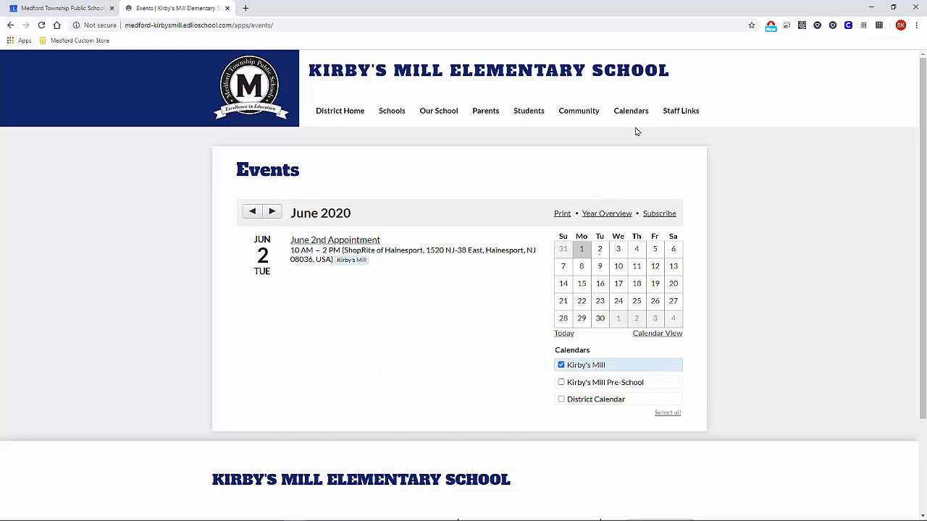
mouse_move(631, 112)
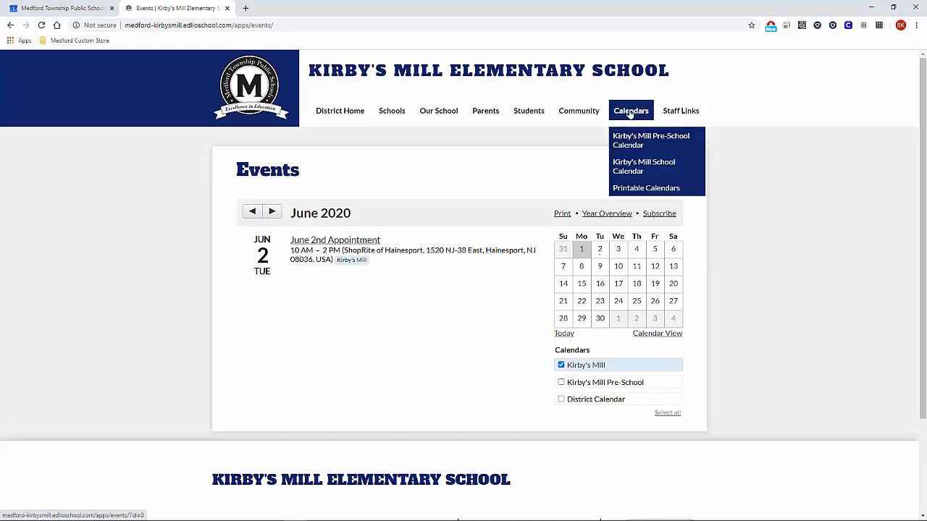
click(628, 170)
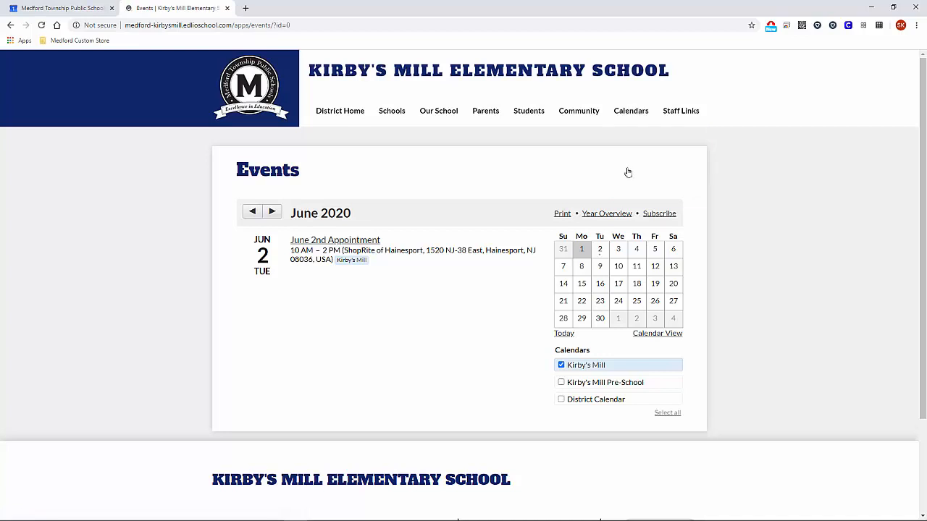
Expand the June 2nd Appointment's details on the Events page and open the printable version of the June 2020 calendar
click(339, 242)
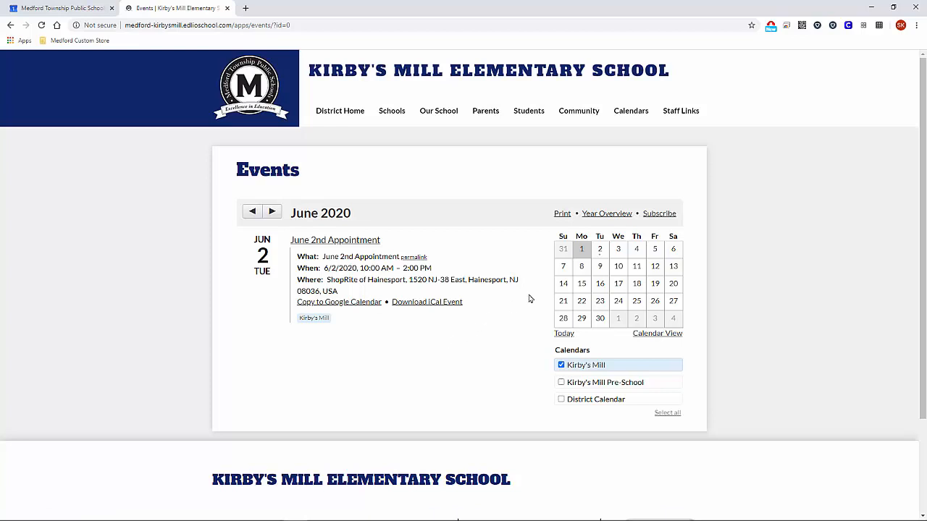
click(563, 214)
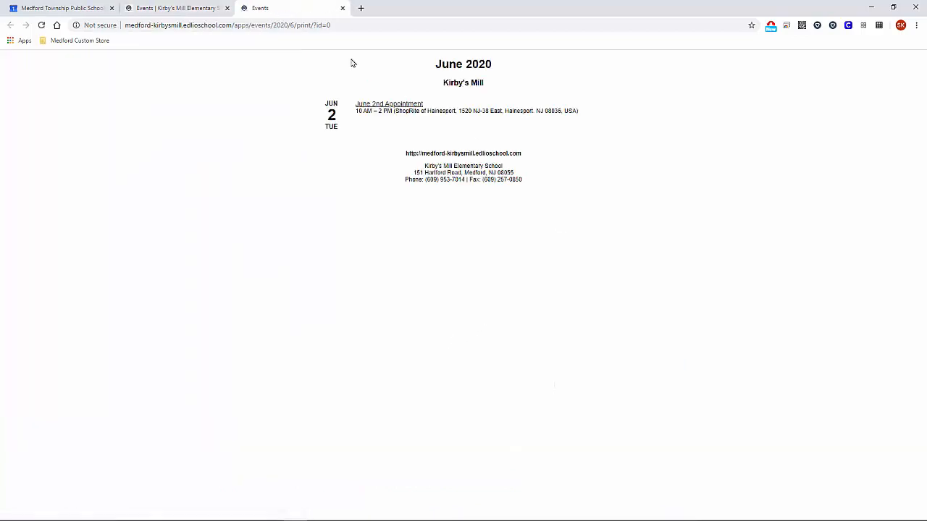
Close the printable June 2020 calendar, then open the year overview of the school's events and close it again
click(343, 8)
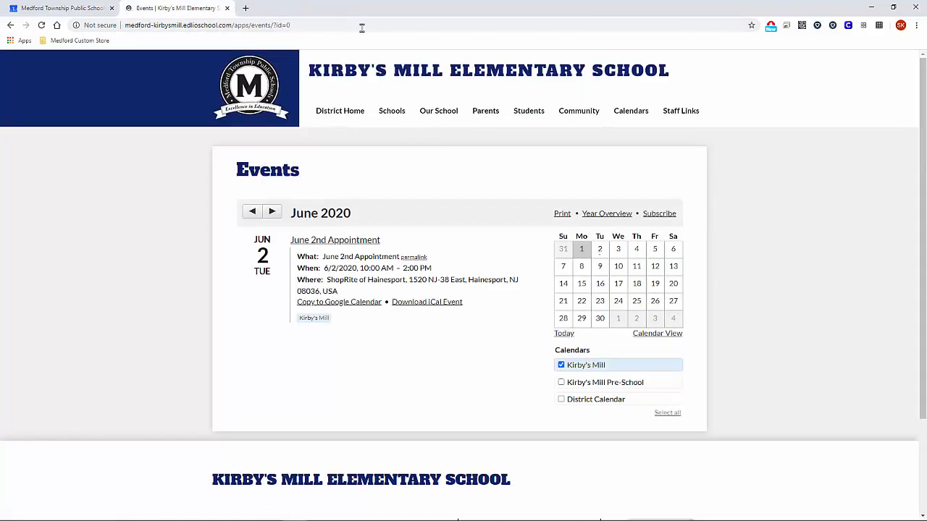
click(617, 220)
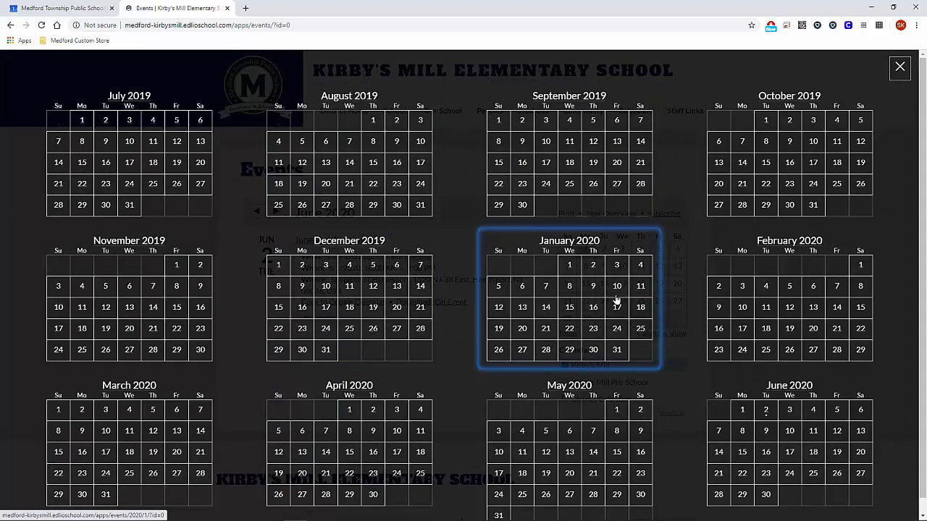
click(896, 74)
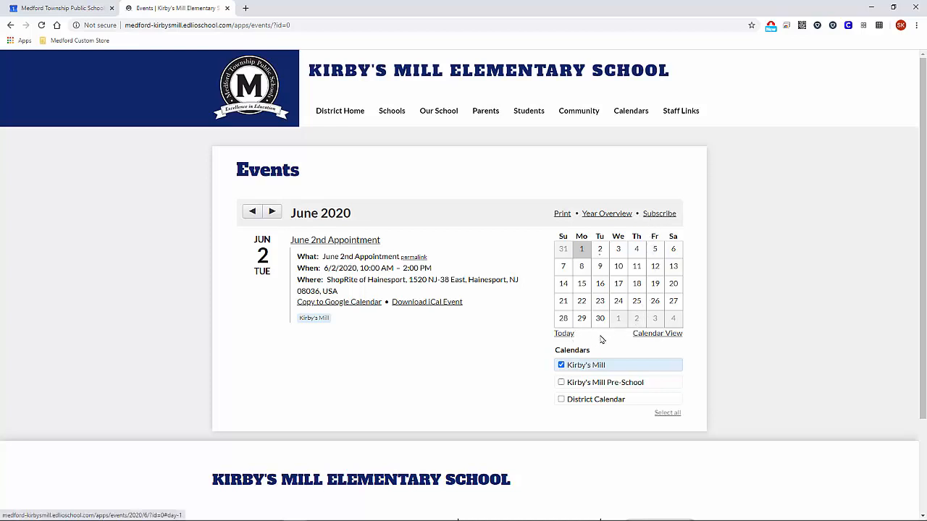
View June 2020 as a full monthly calendar, then check the same week in Google Calendar and return to the school's Events page
click(646, 333)
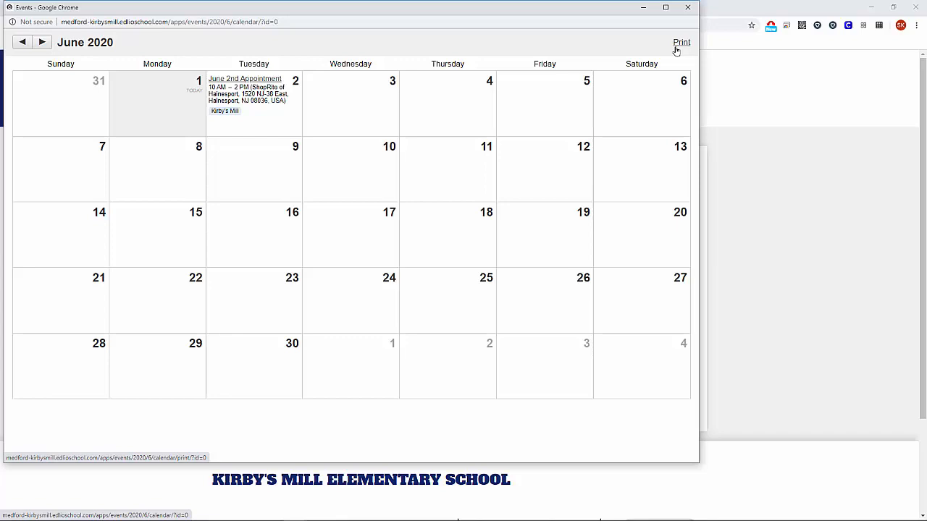
click(688, 9)
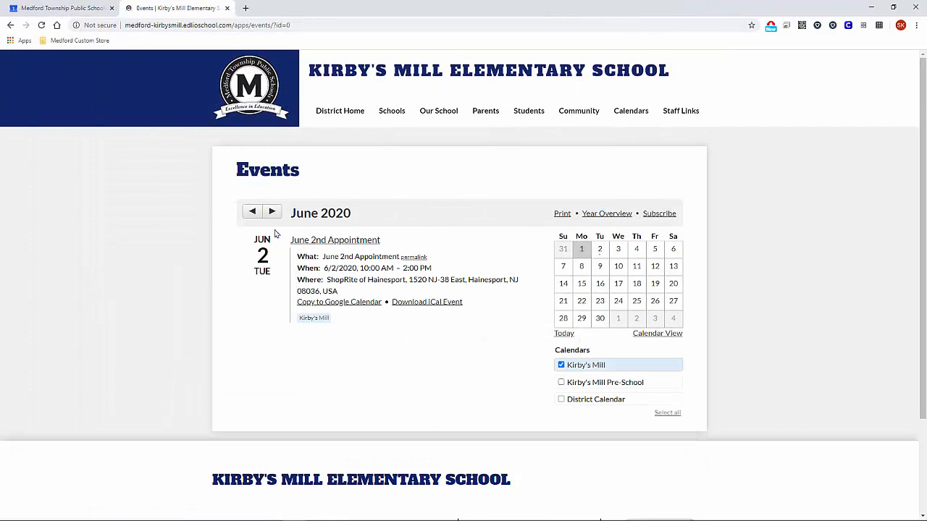
click(94, 7)
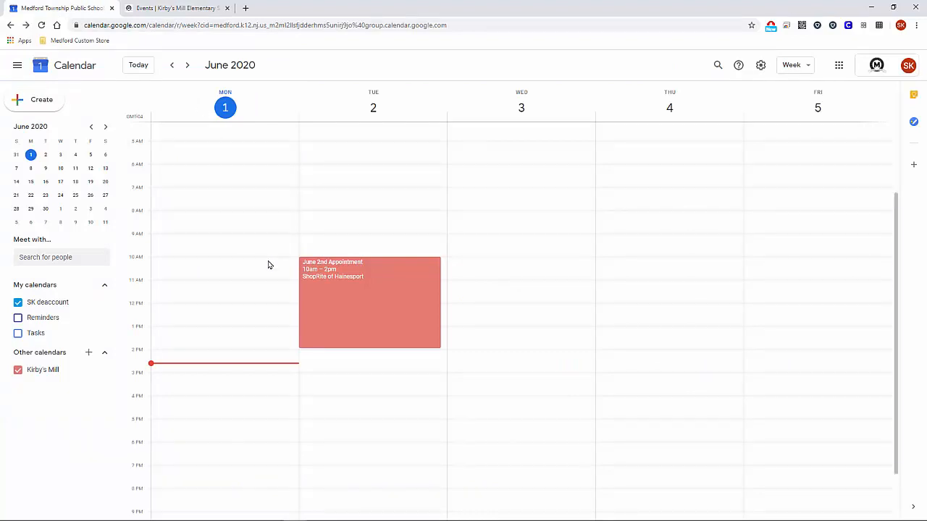
click(181, 7)
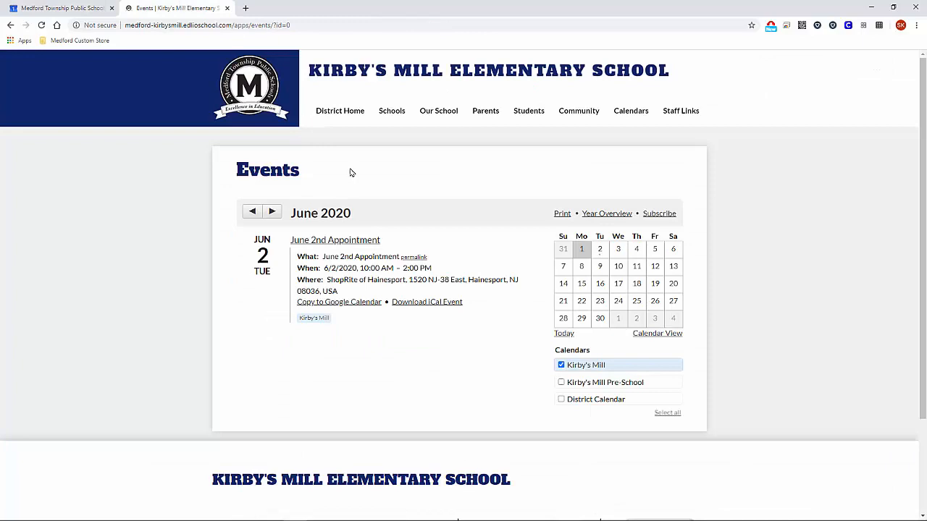